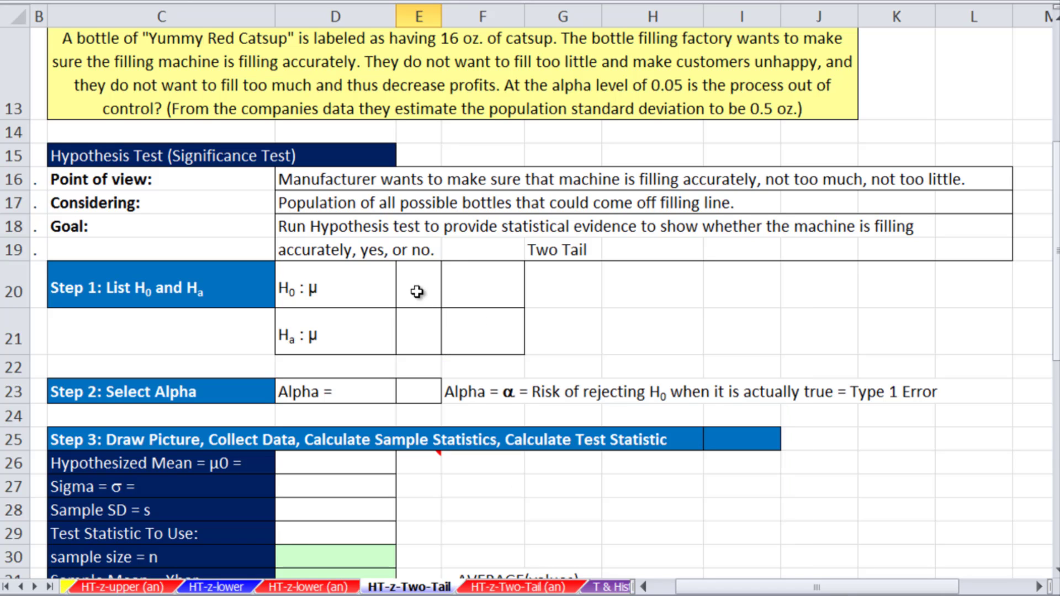
Enter the H0 equals sign, hypothesized mean 16 in D26, and link H0's value to D26
left_click(417, 291)
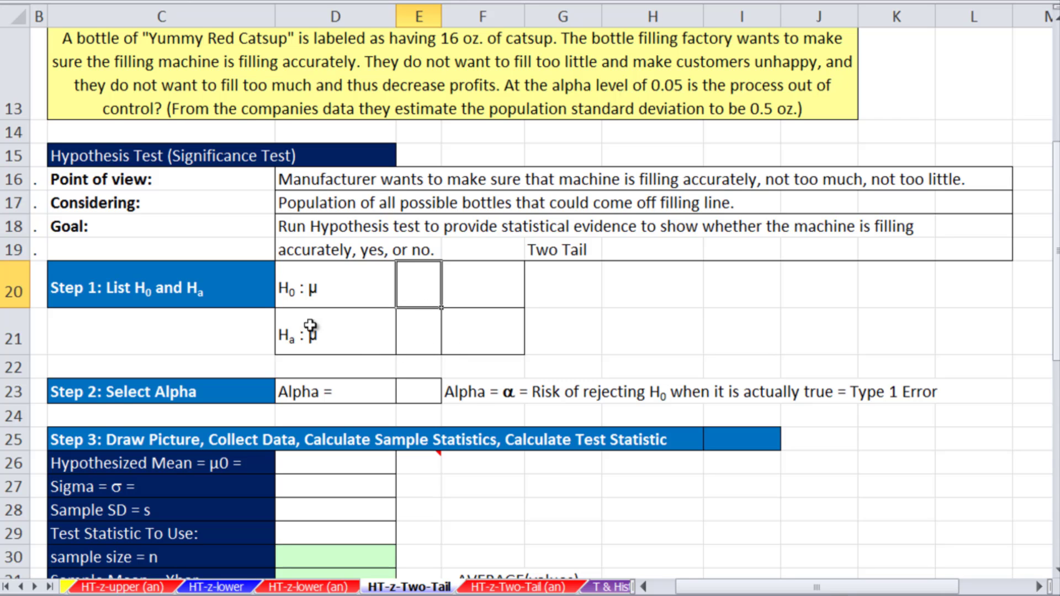
type("=")
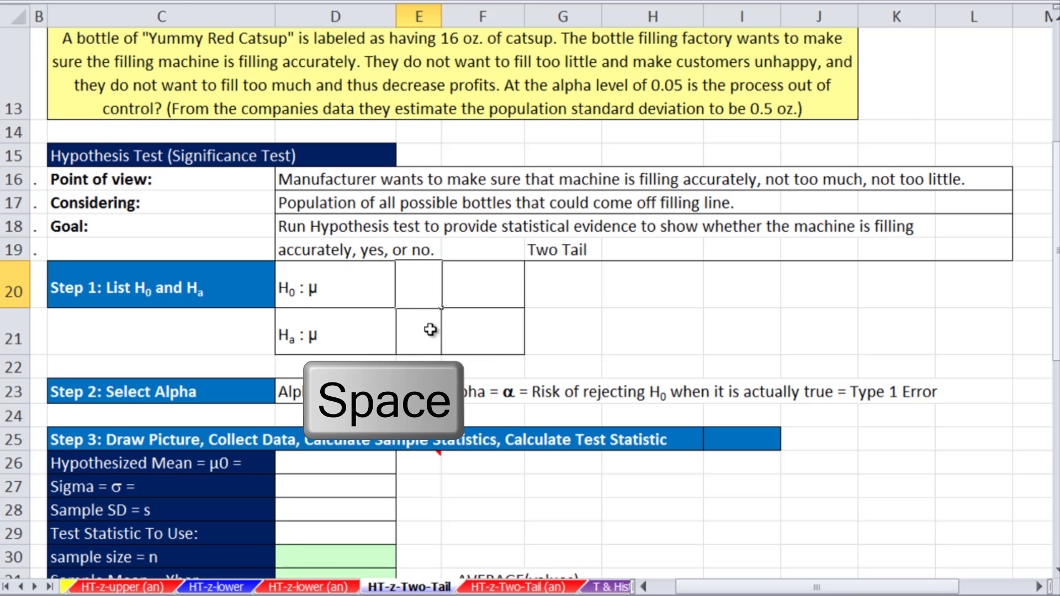
key("Tab")
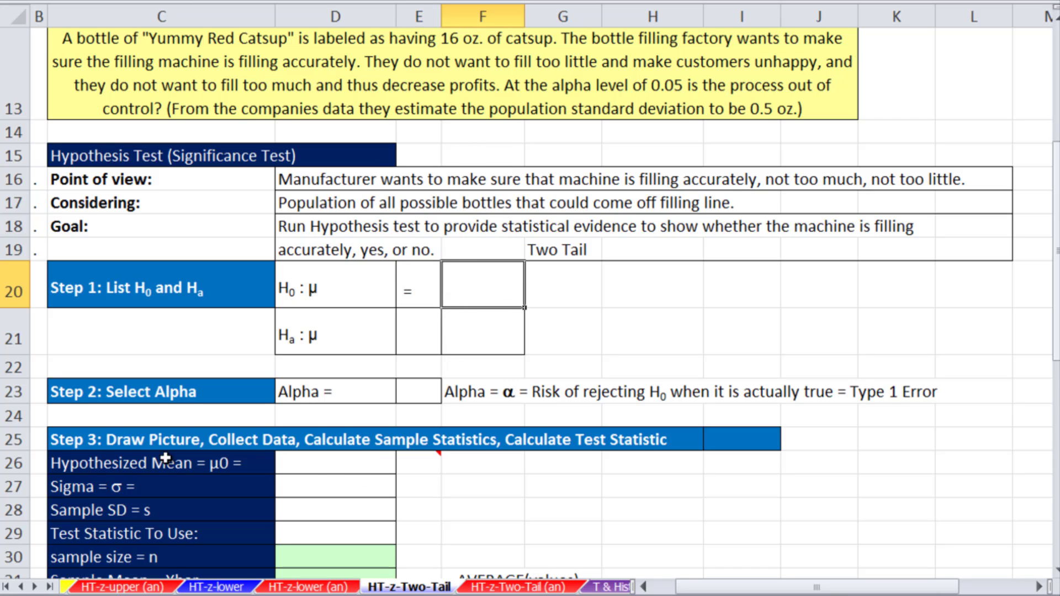
left_click(304, 469)
type("16")
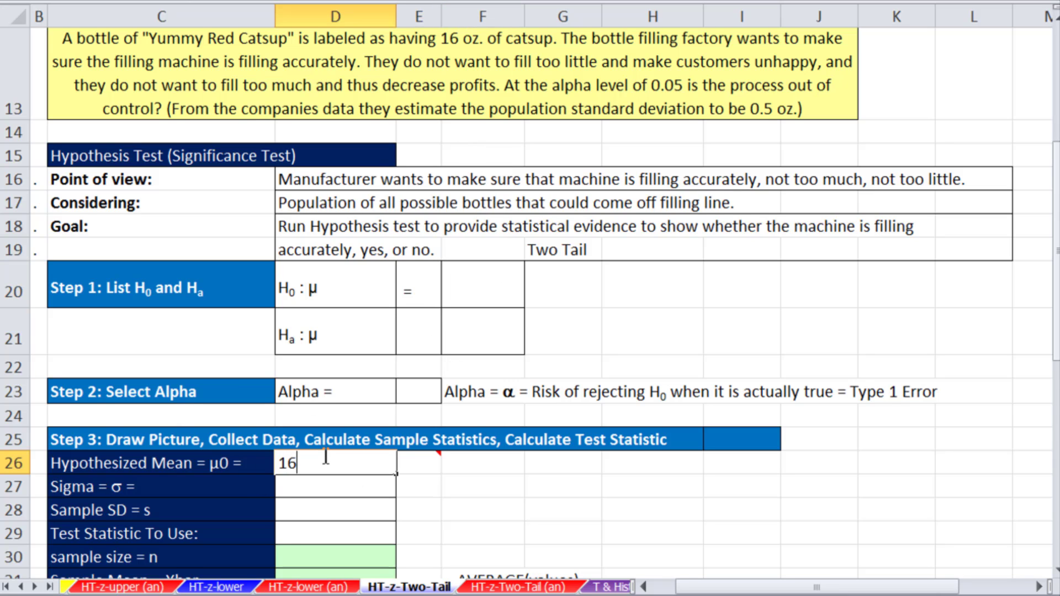
key("Tab")
left_click(482, 301)
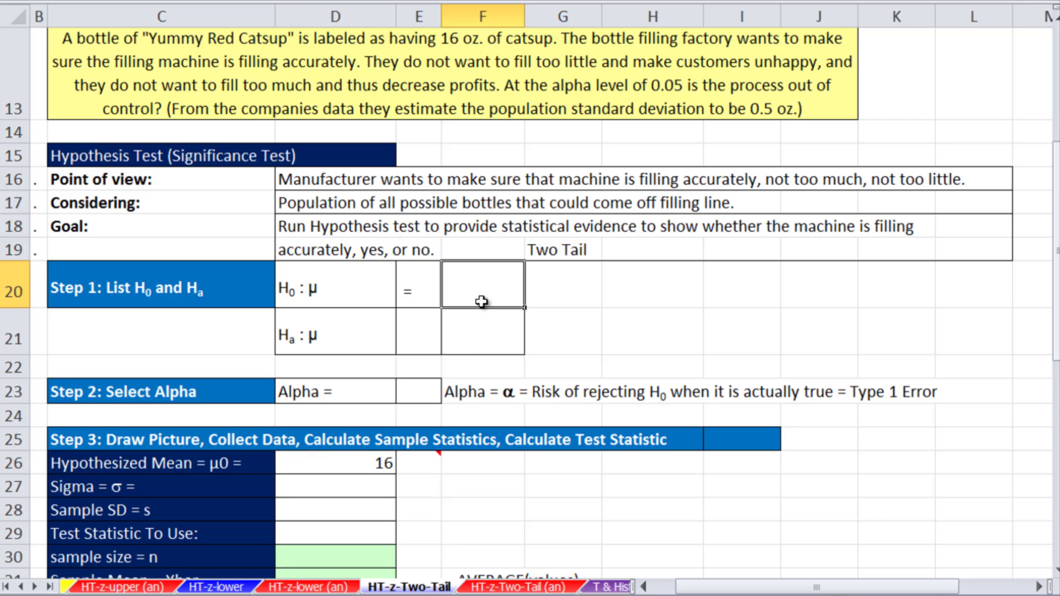
type("=")
left_click(383, 463)
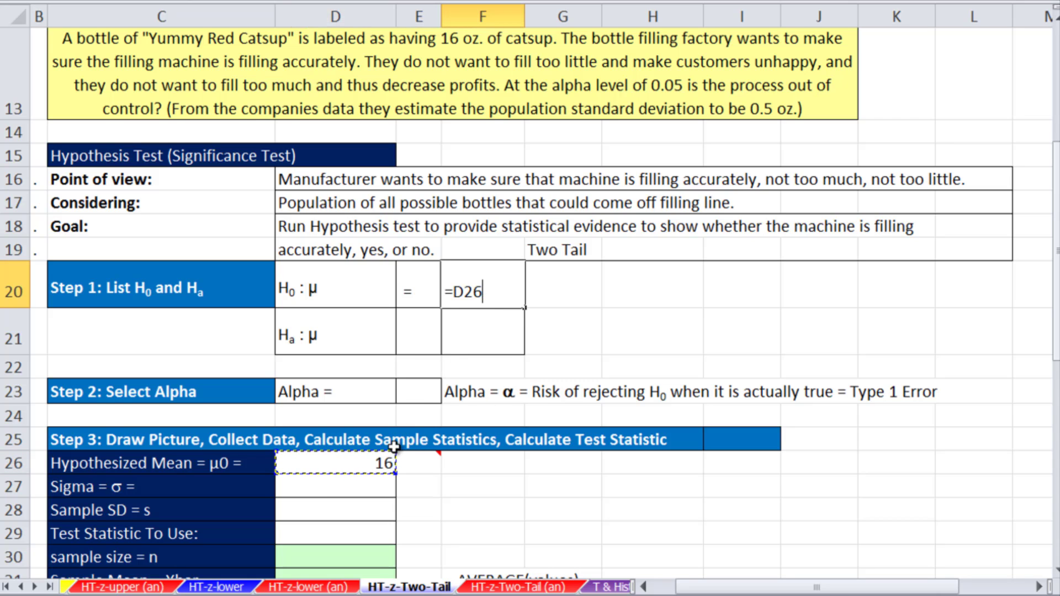
key("Return")
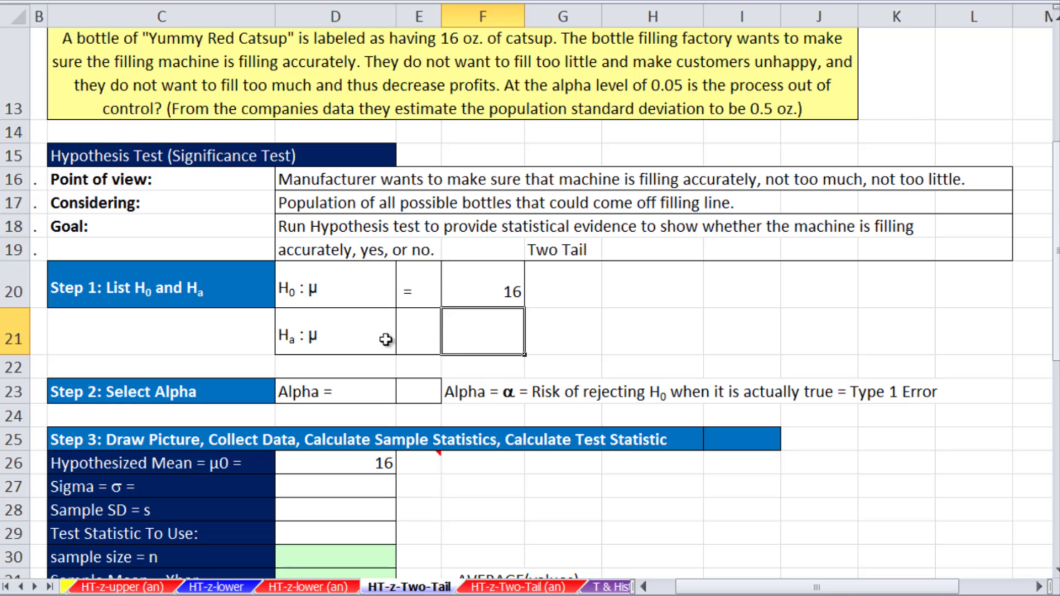
Give the alternative hypothesis the <> sign and a value linked to D26
left_click_drag(339, 339, 473, 338)
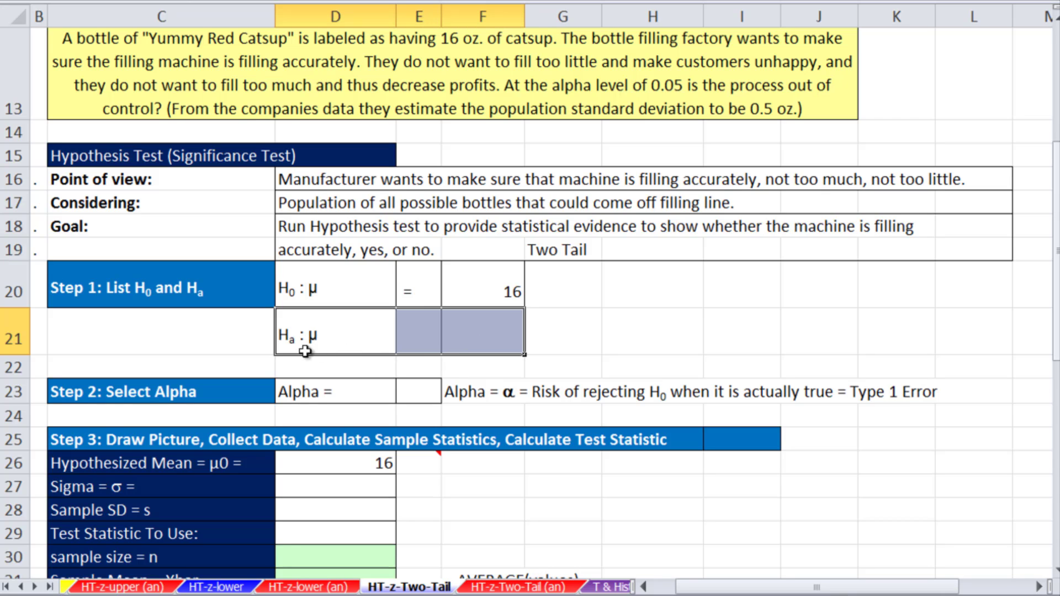
left_click(401, 347)
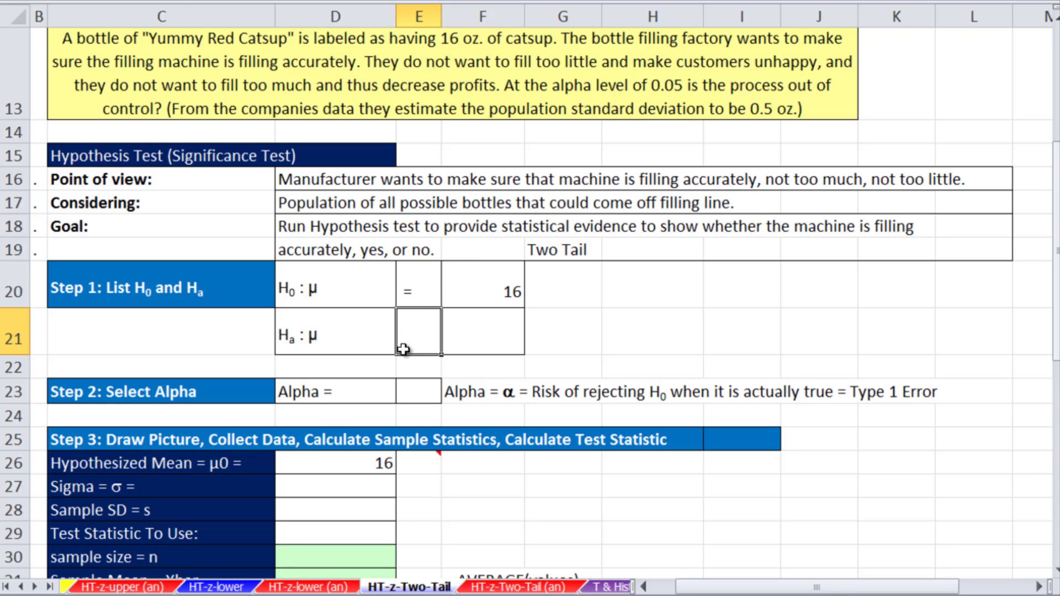
left_click(423, 285)
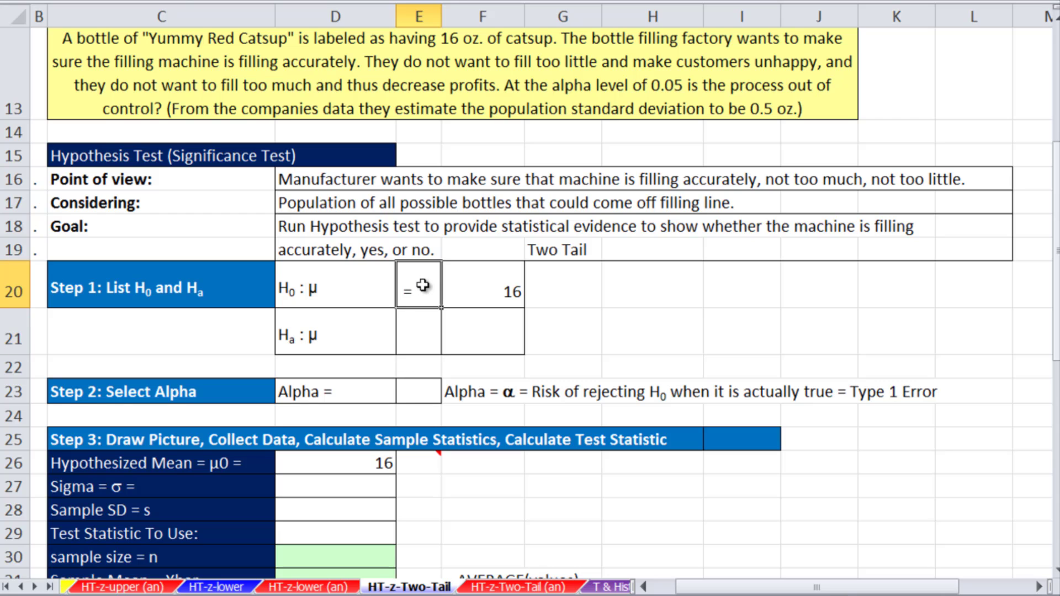
left_click(422, 334)
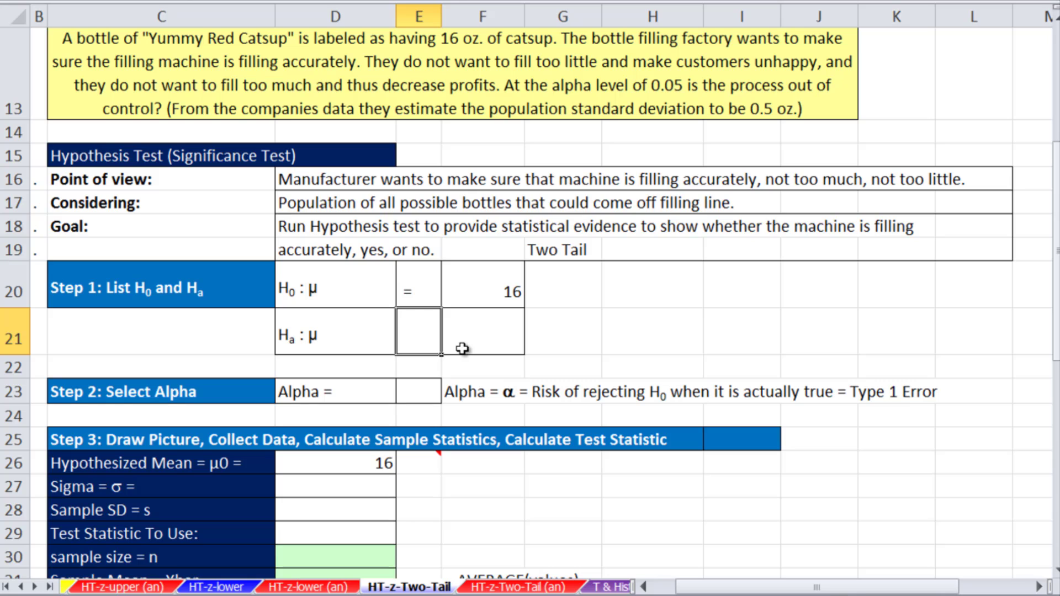
key("F2")
type("<>")
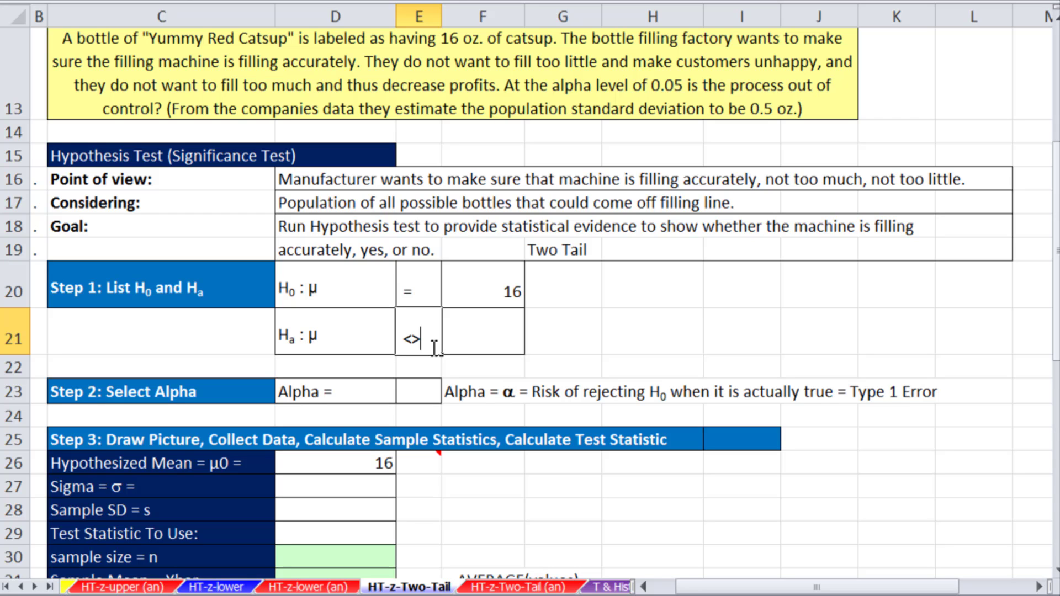
key("Tab")
type("=")
left_click(373, 463)
key("Return")
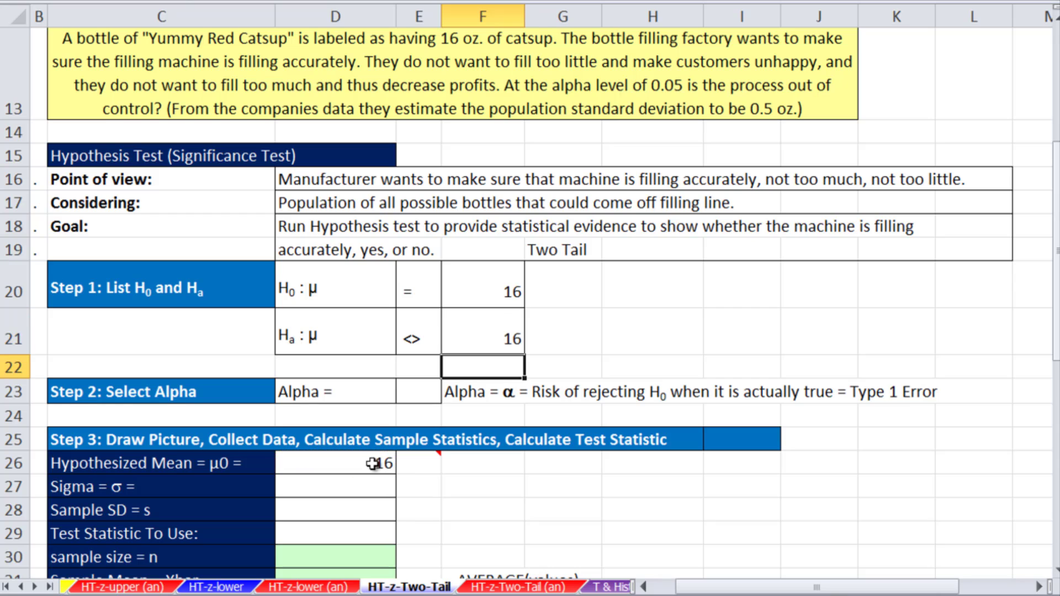
left_click(552, 351)
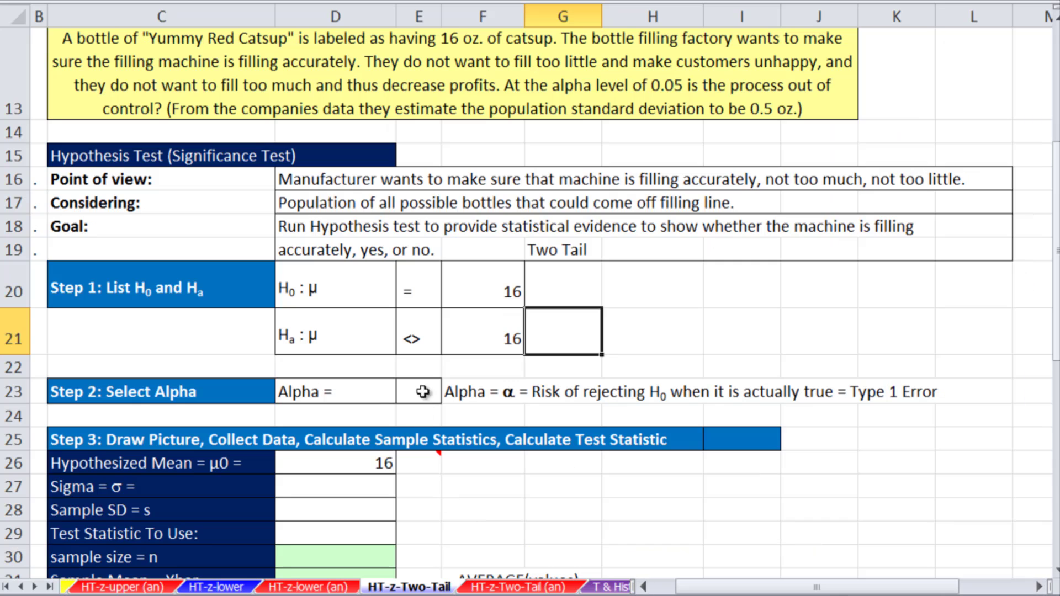
Enter alpha 0.05, sigma 0.5, sample SD NA and test statistic z
left_click(422, 391)
type(".05")
key("Return")
scroll(441, 390, "down", 1)
scroll(312, 337, "down", 2)
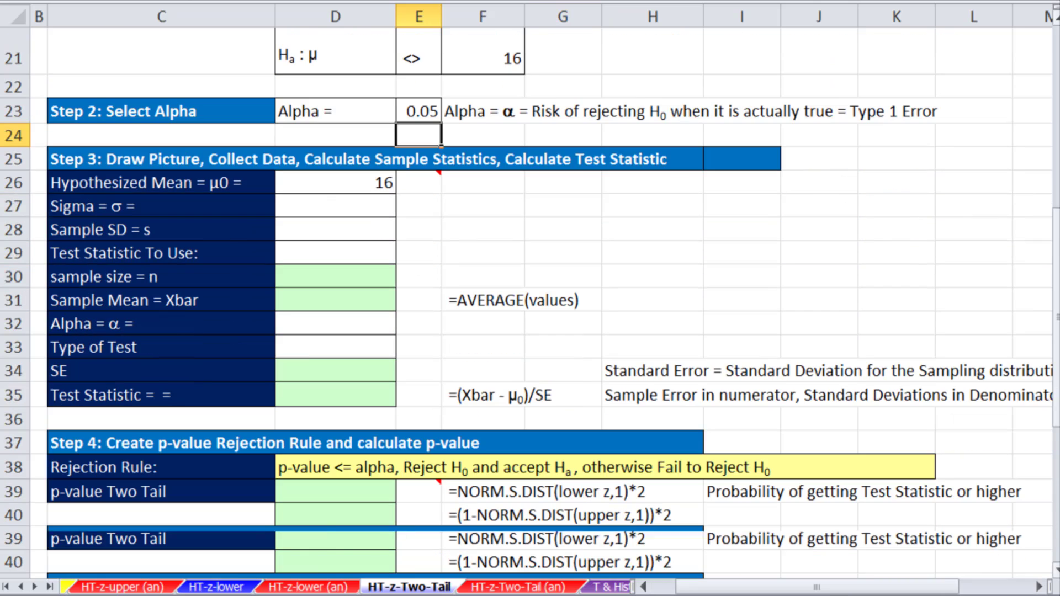
left_click(324, 207)
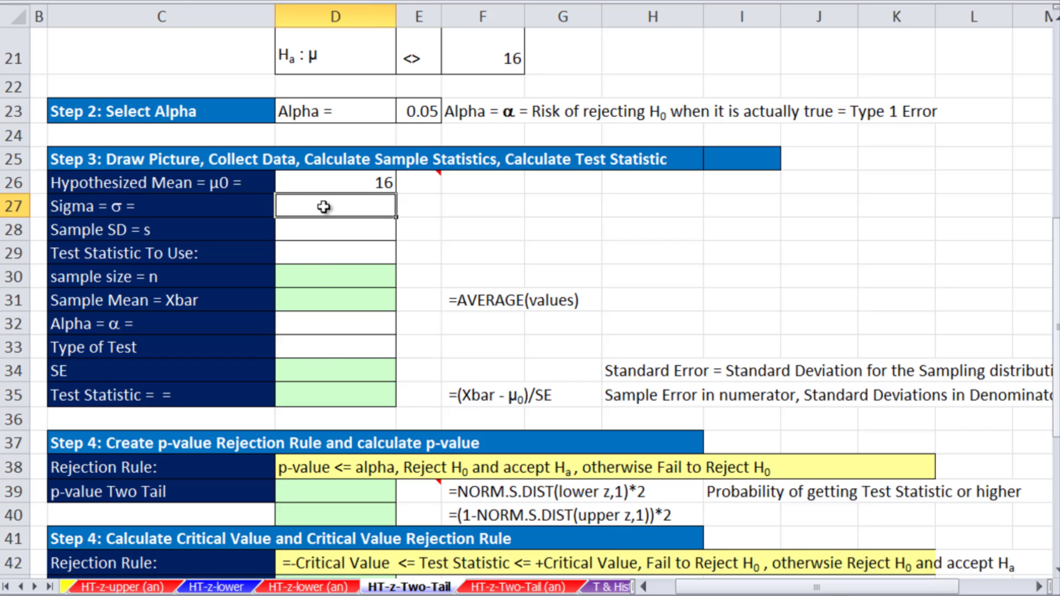
type(".5")
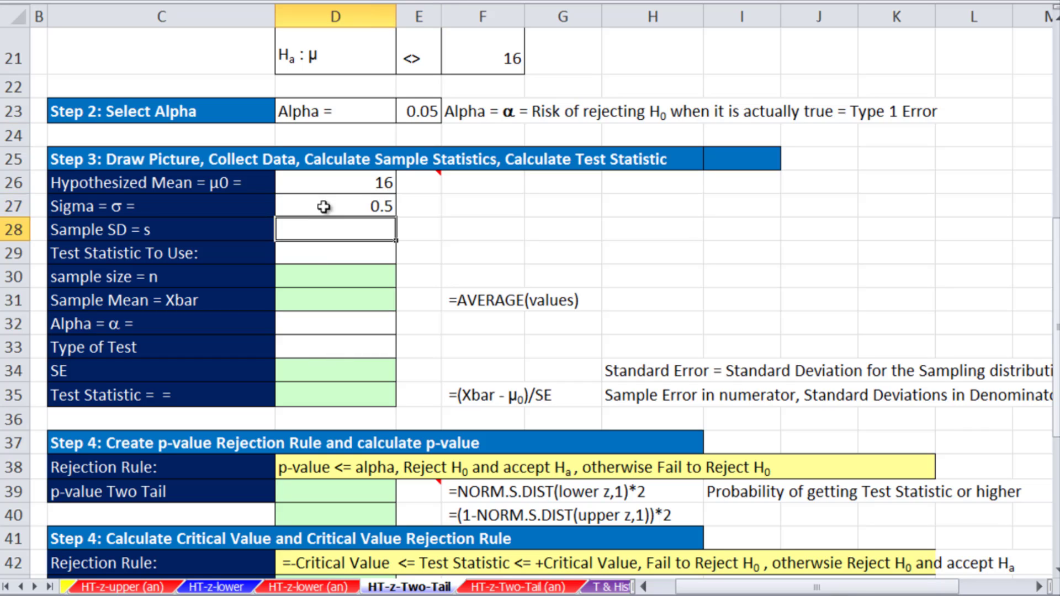
type("NA")
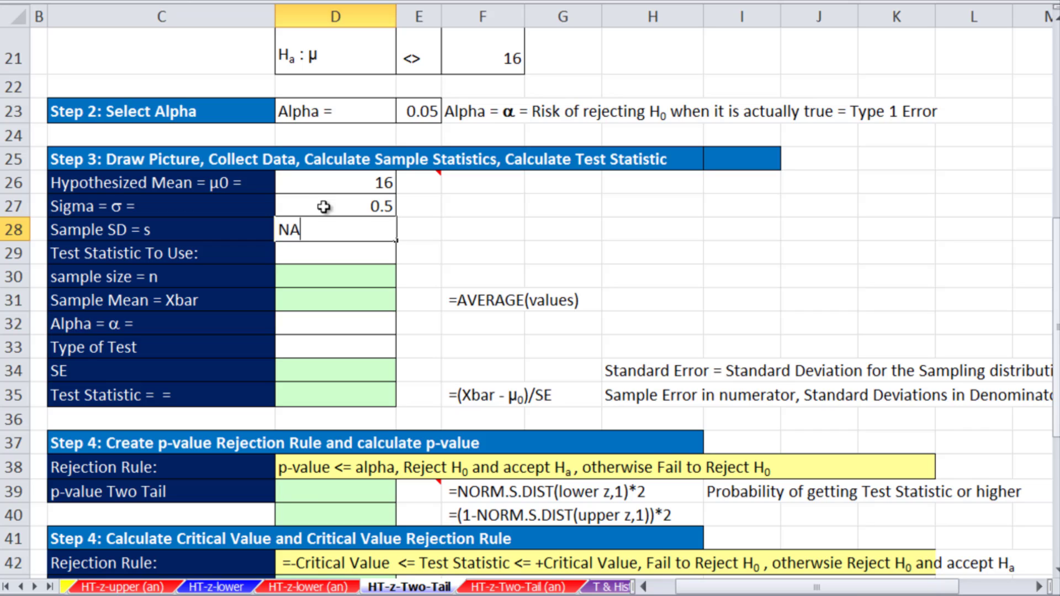
key("Return")
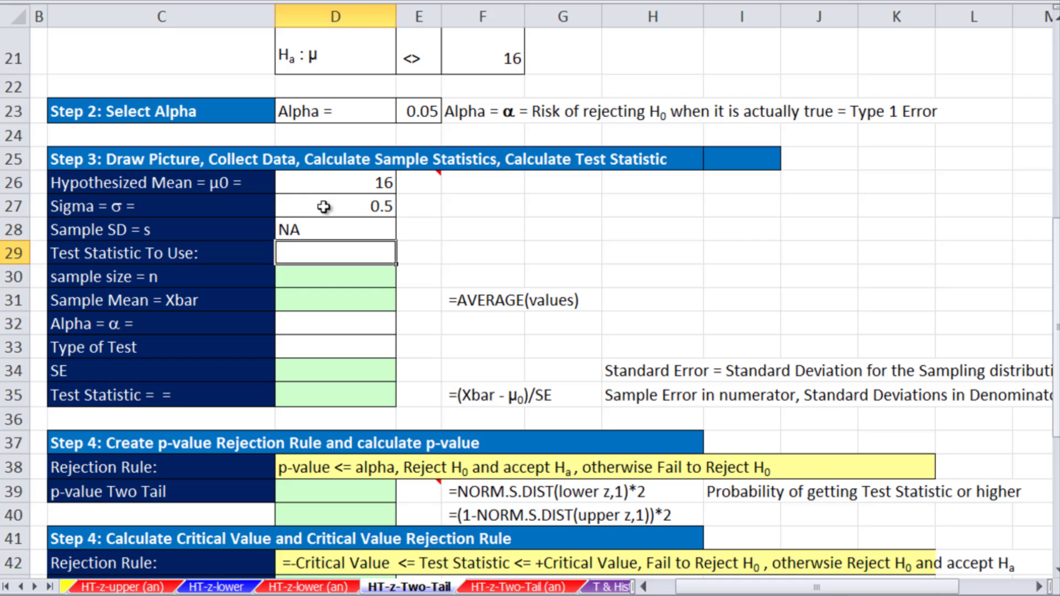
type("Z")
key("Return")
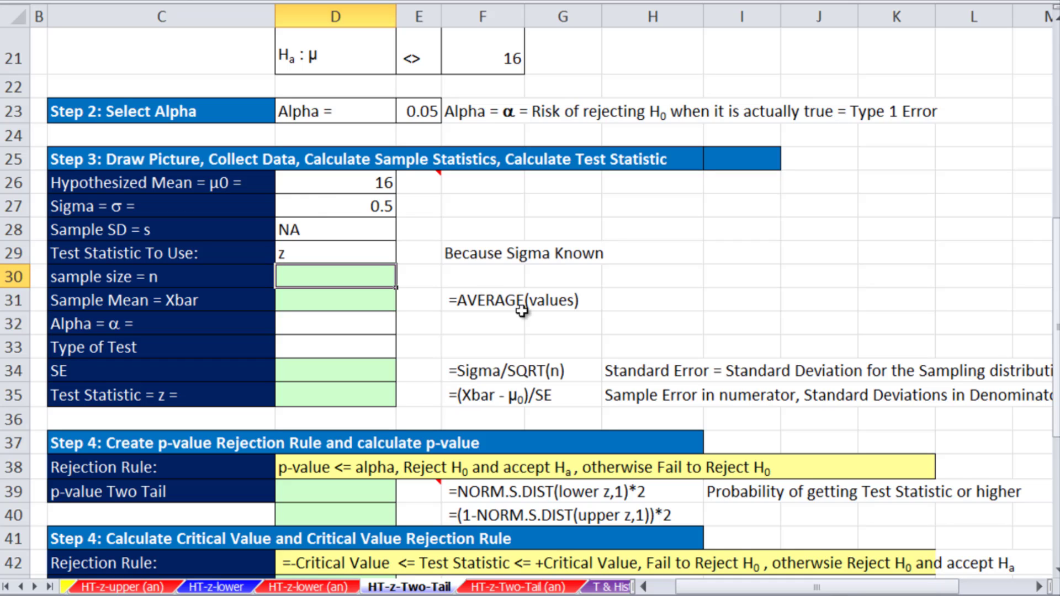
Set the sample size to =COUNT(A21:A56) over the bottle fills, giving 36
scroll(699, 569, "up", 3)
scroll(698, 569, "left", 1)
type("=cou")
key("Tab")
left_click(80, 137)
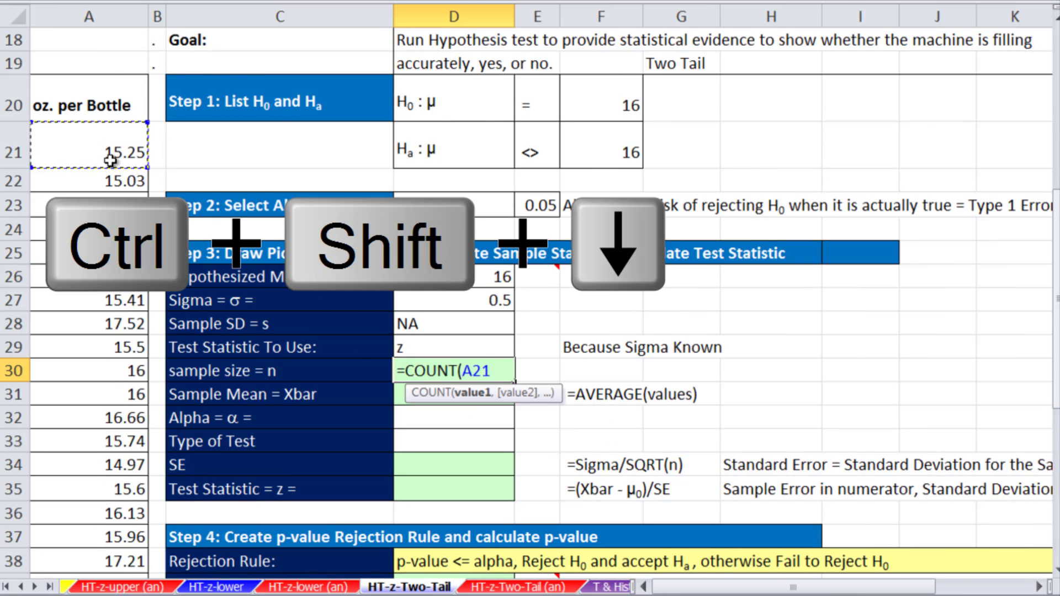
key("ctrl+shift+Down")
key("shift+Return")
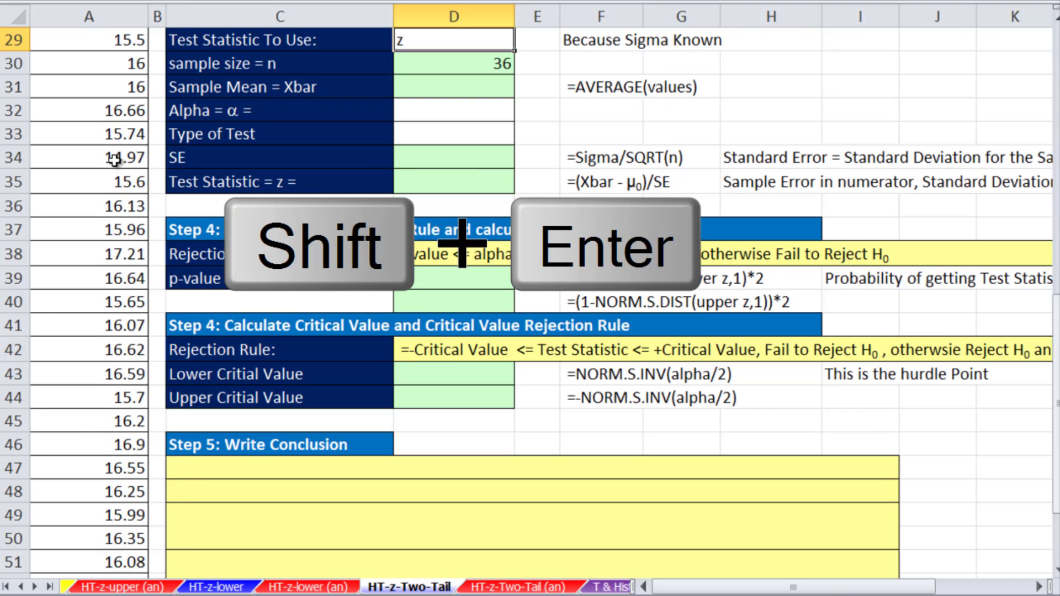
scroll(475, 329, "up", 3)
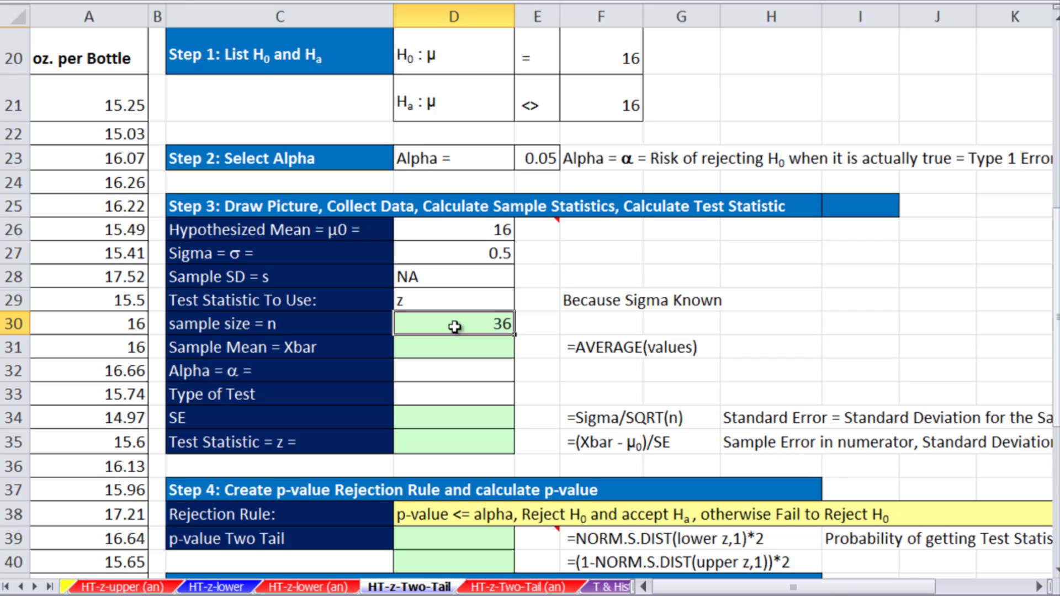
Compute the sample mean in D31 as the AVERAGE of the 36 bottle fills
left_click(460, 348)
type("=")
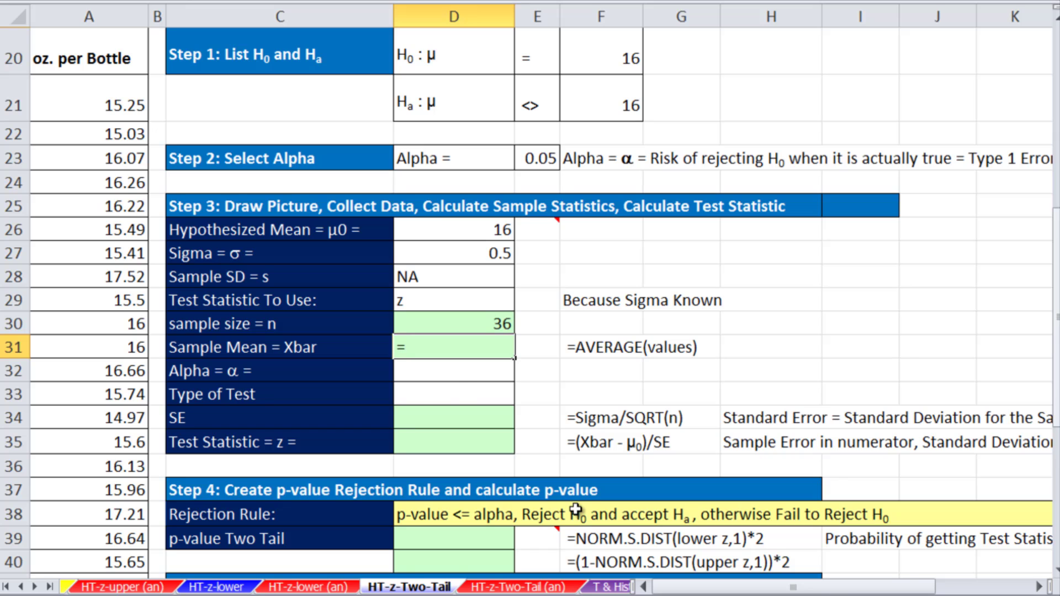
type("aver")
key("Tab")
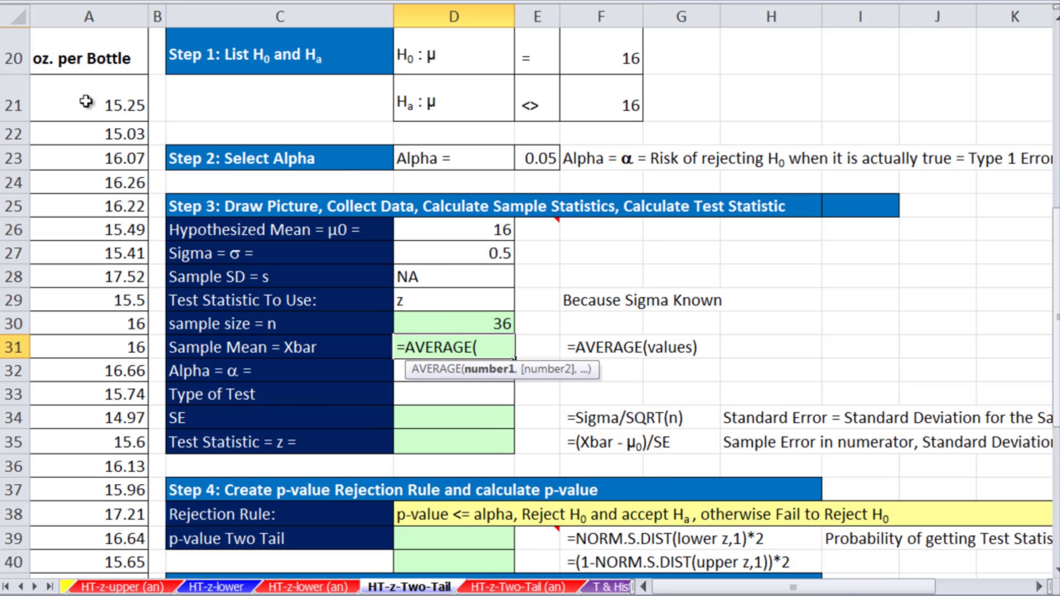
left_click(85, 101)
key("ctrl+shift+Down")
scroll(363, 228, "up", 3)
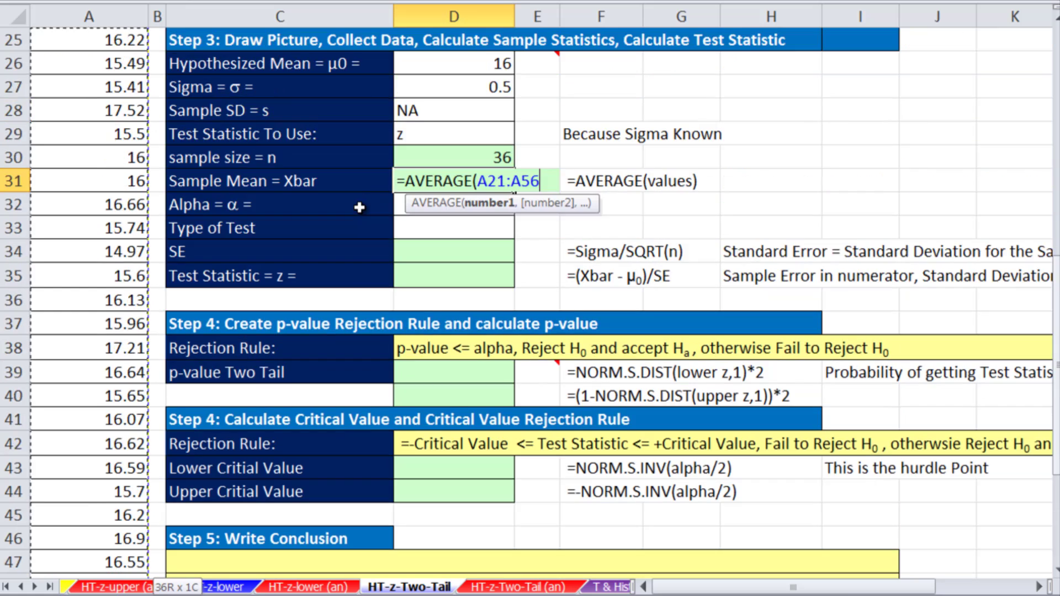
scroll(363, 228, "up", 2)
key("Return")
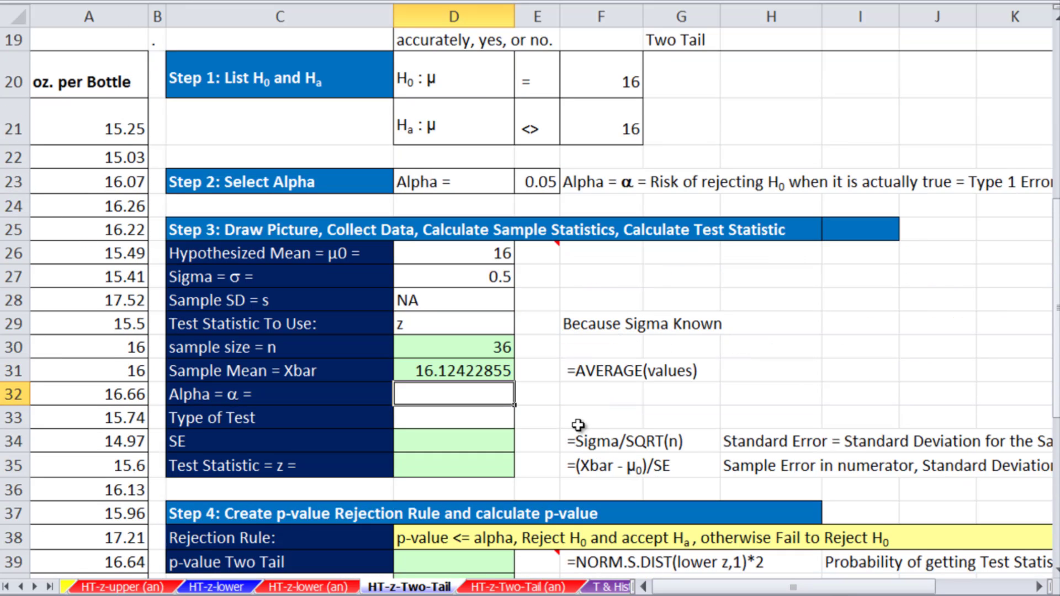
Link Step 3's alpha to E23 and set the test type to Two Tail
type("=")
left_click(549, 187)
key("Return")
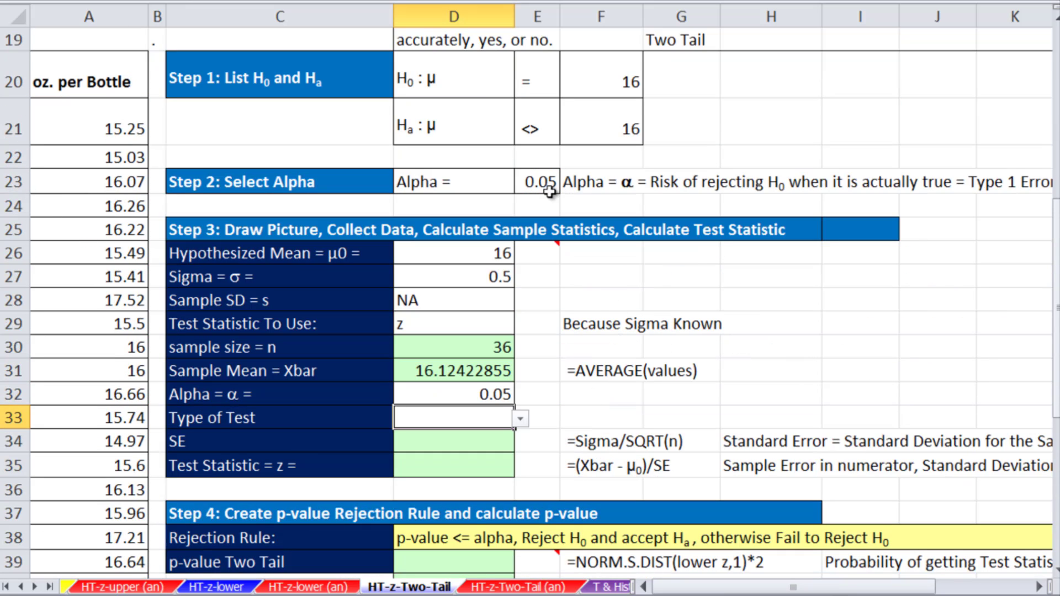
left_click(521, 419)
left_click(459, 466)
key("Return")
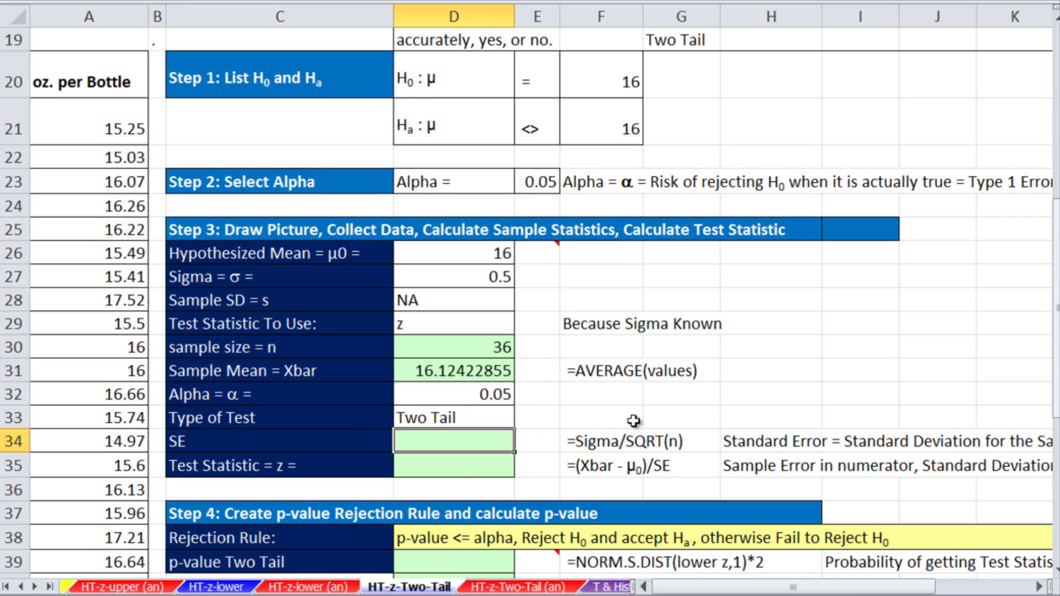
Enter the standard error =D27/SQRT(D30), giving 0.083333333
type("=")
left_click(462, 273)
type("/sqr")
key("Tab")
left_click(488, 344)
key("ctrl+Return")
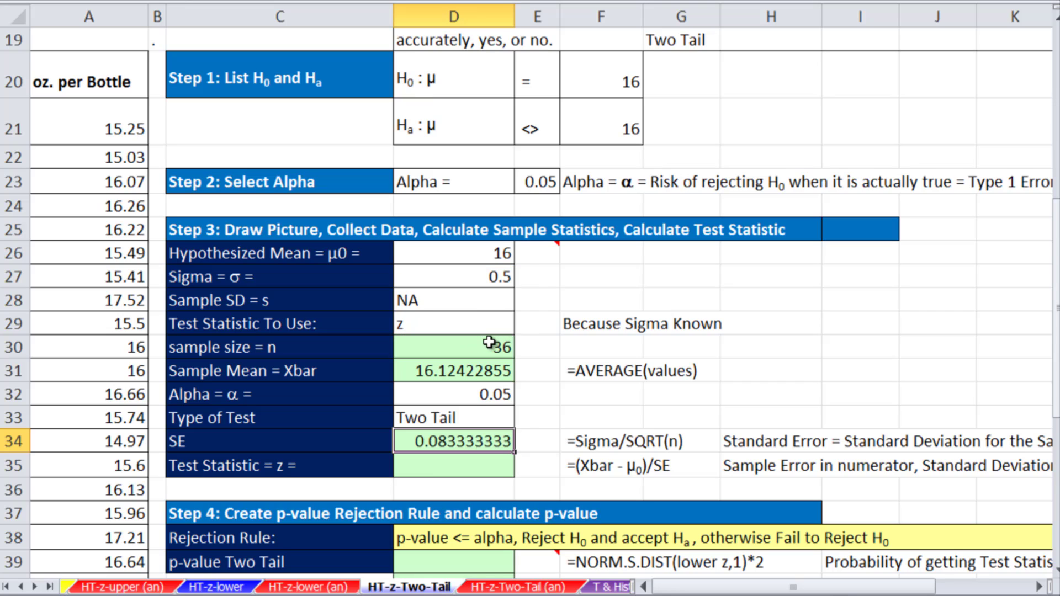
Round the sample mean to two decimals with =ROUND(AVERAGE(A21:A56),2), showing 16.12
left_click(453, 465)
type("=(")
key("Escape")
left_click(482, 374)
key("F2")
key("Escape")
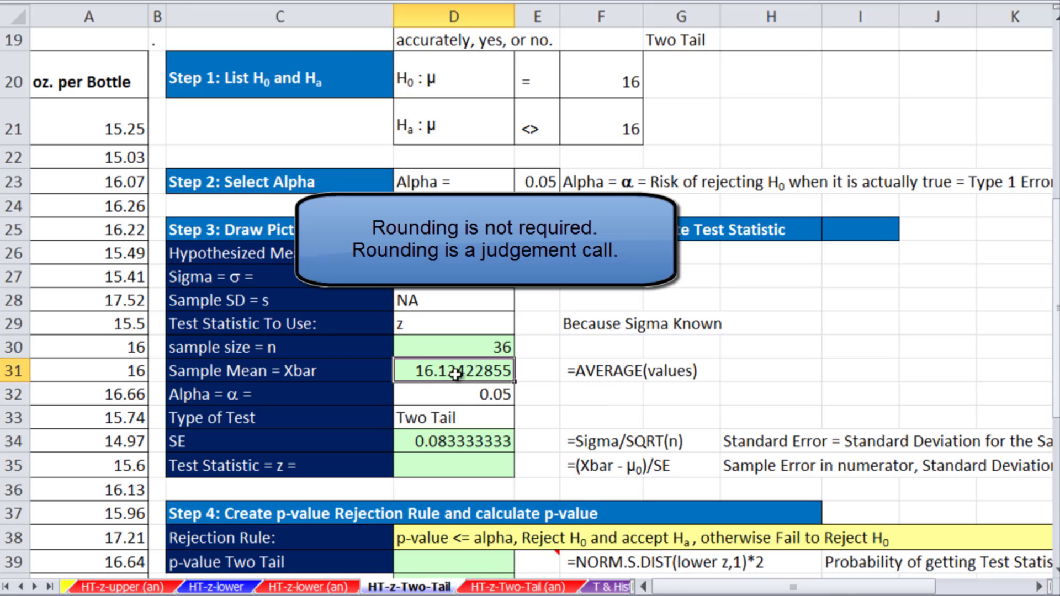
double_click(408, 370)
type("ROUND(")
left_click(612, 370)
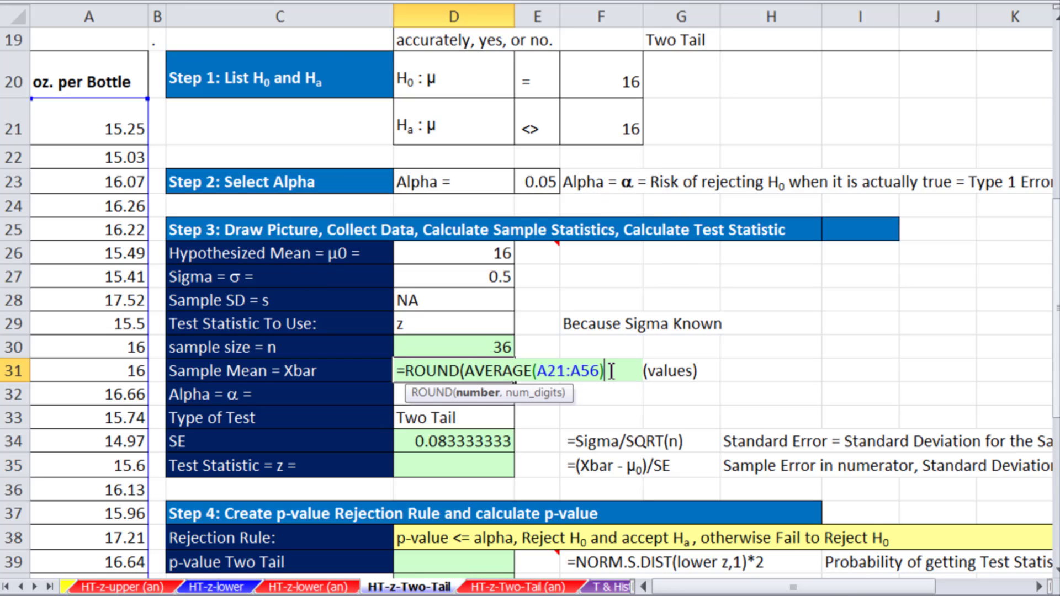
type(",")
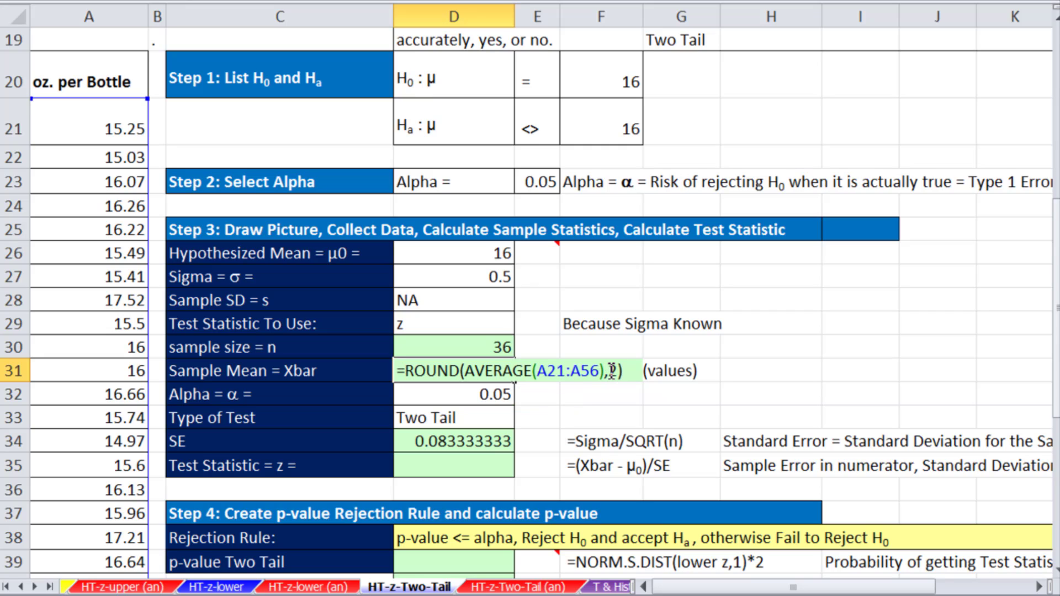
type("2)")
key("ctrl+Return")
key("Down")
key("Down")
key("Down")
key("Down")
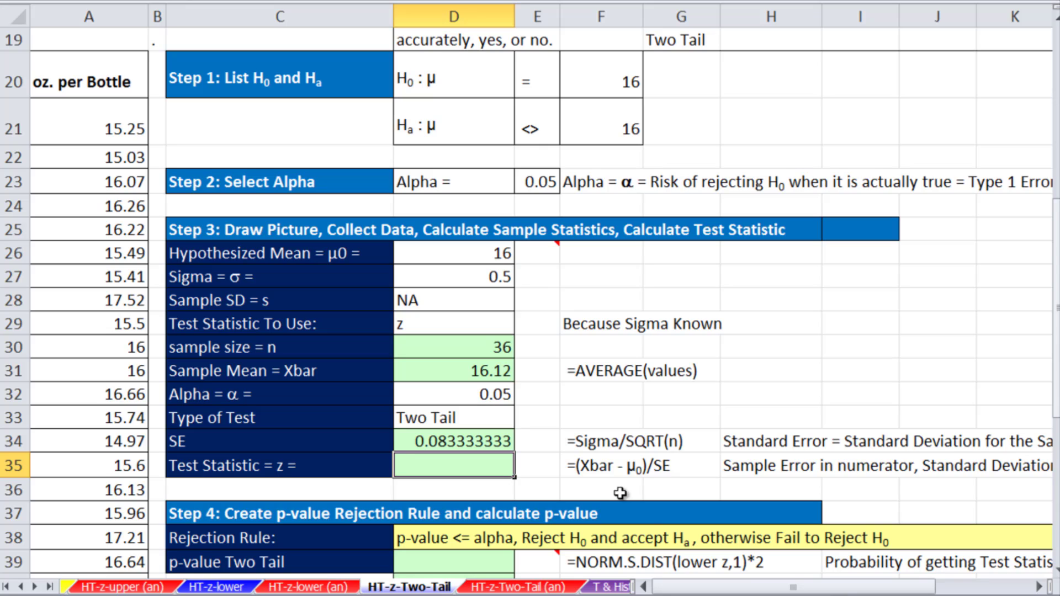
Build the z formula =(D31-D26)/D34 in D35
type("=(")
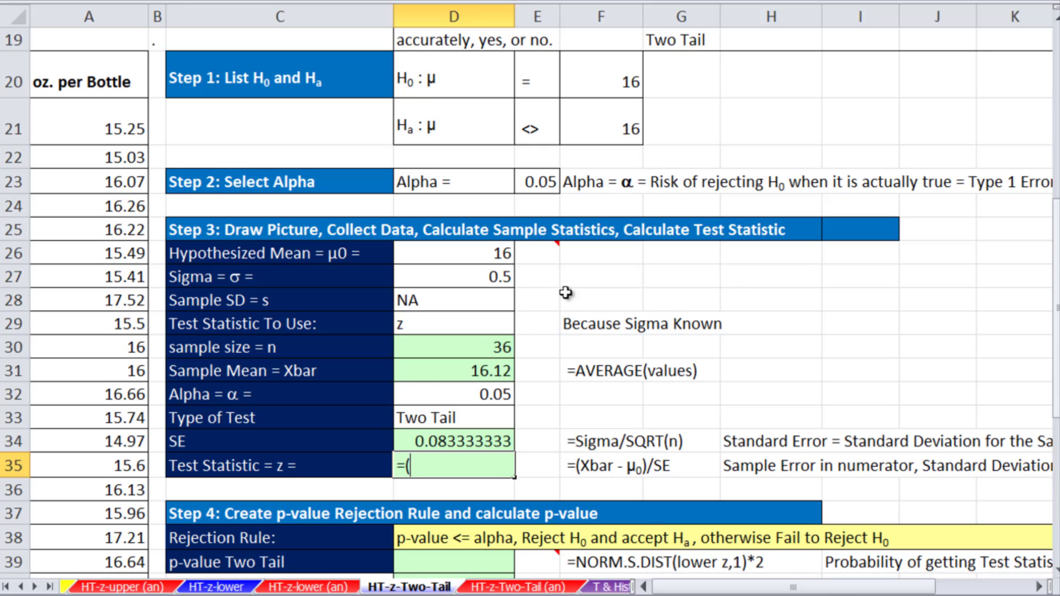
left_click(502, 365)
type("-")
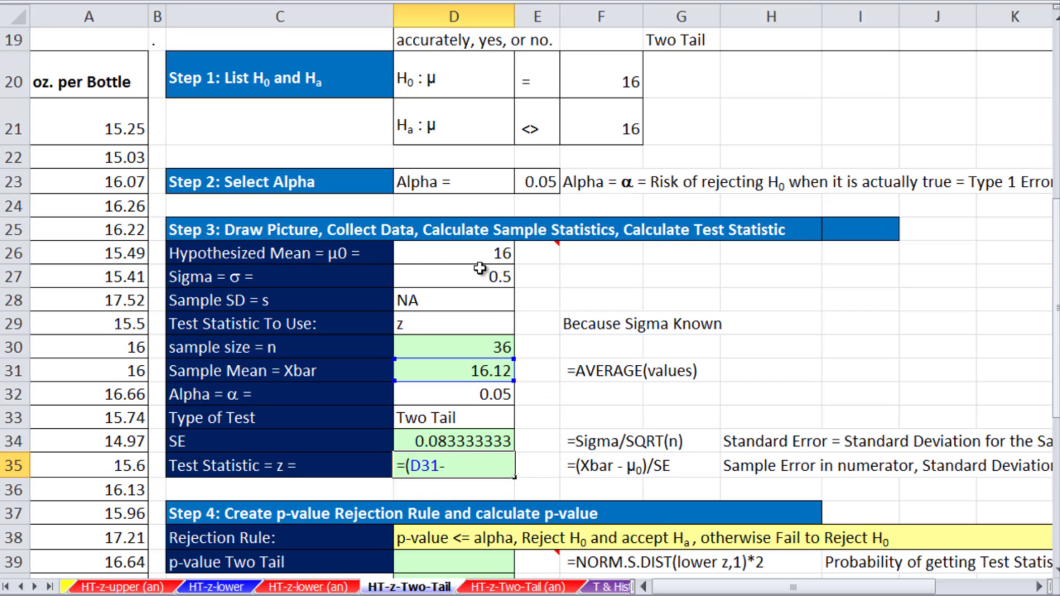
left_click(480, 260)
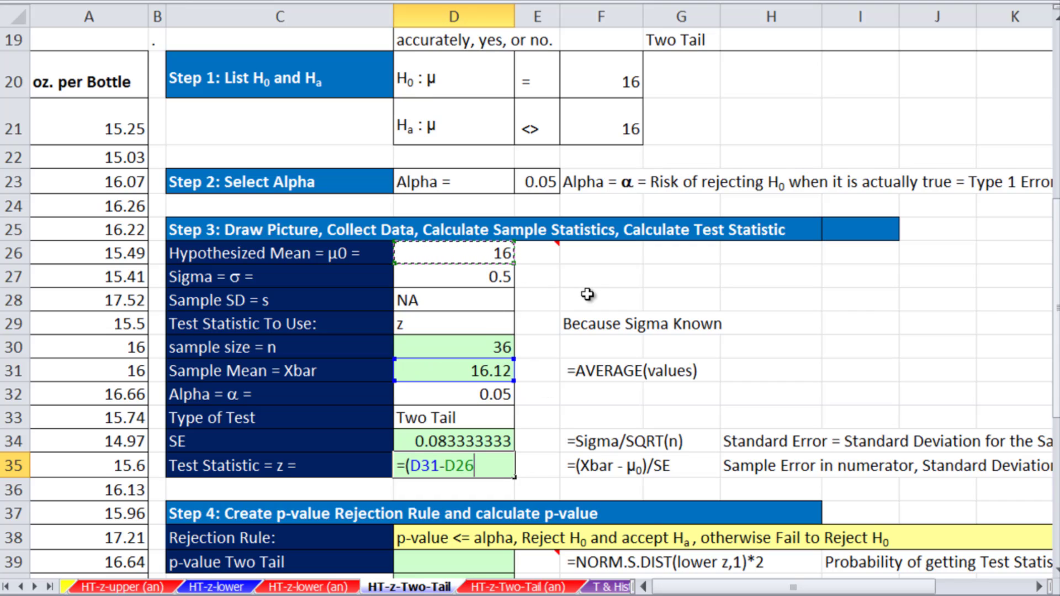
type(")/")
left_click(474, 444)
Commit z = 1.44 and keep E26's two-tail rejection-region sketch comment visible
key("ctrl+Return")
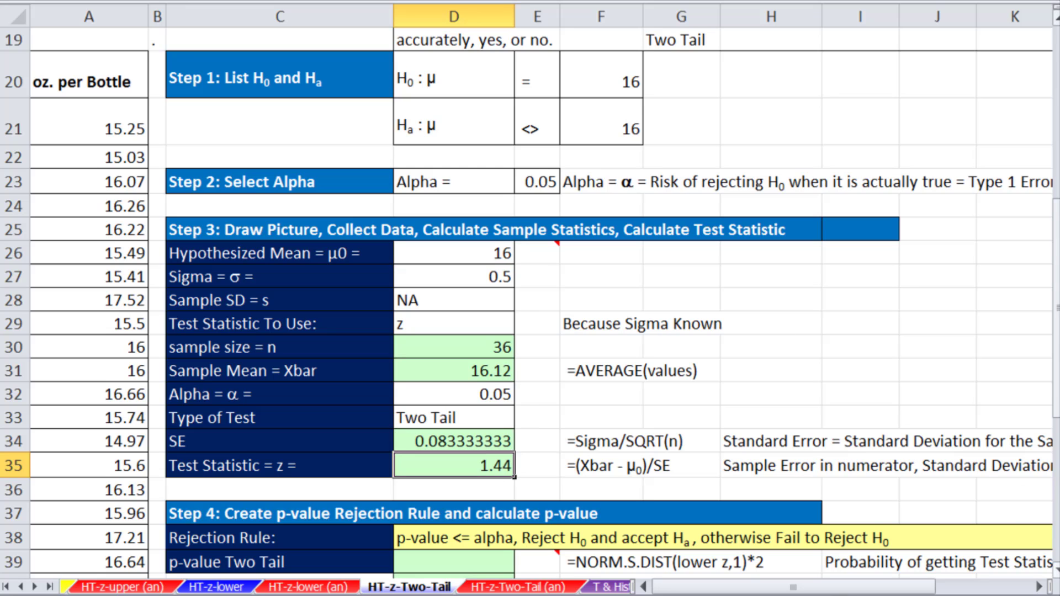
scroll(530, 303, "down", 3)
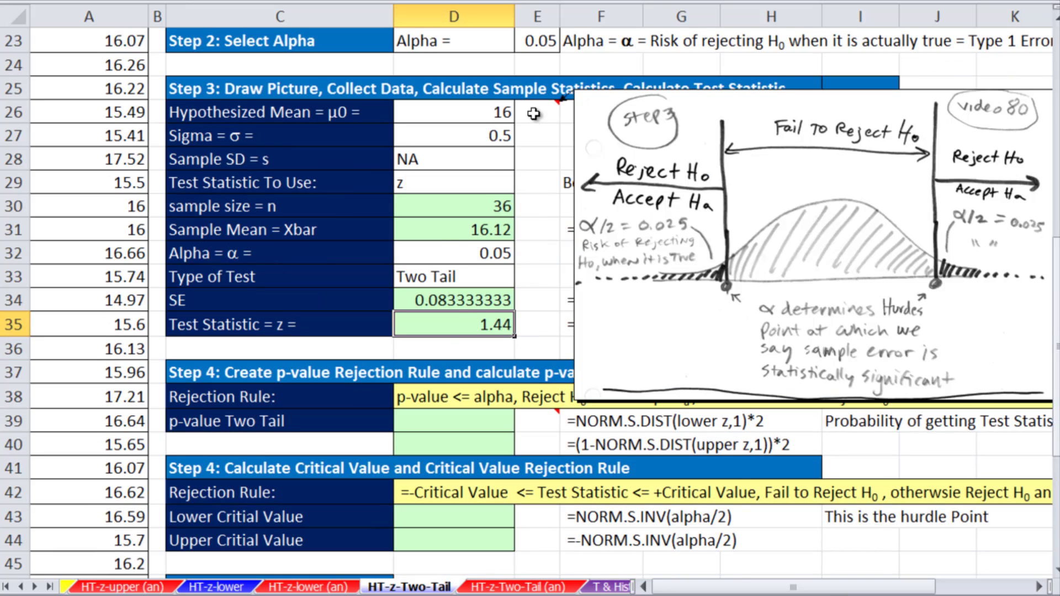
right_click(535, 113)
left_click(622, 416)
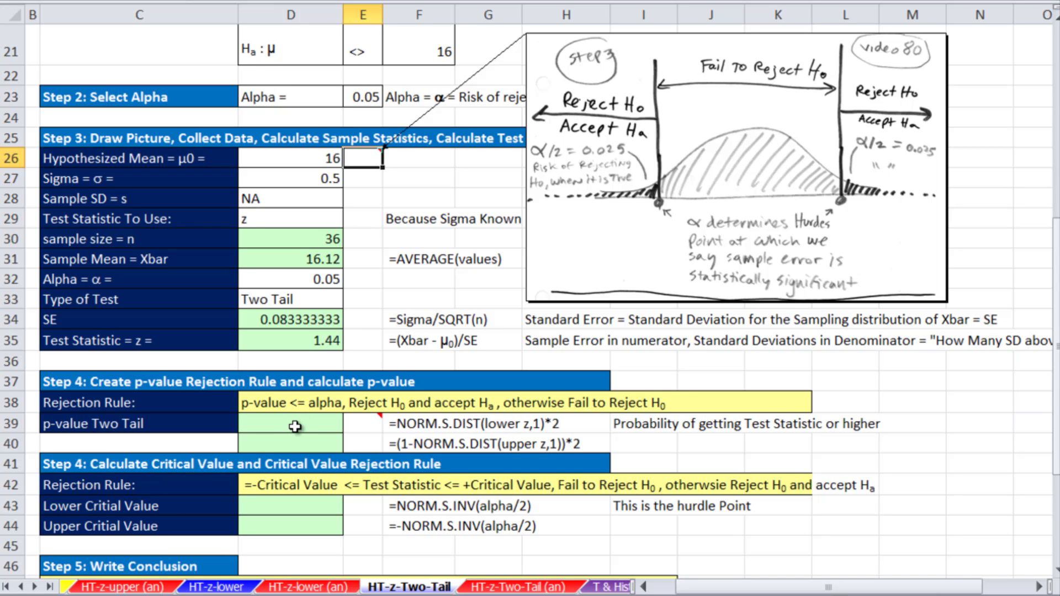
left_click(296, 426)
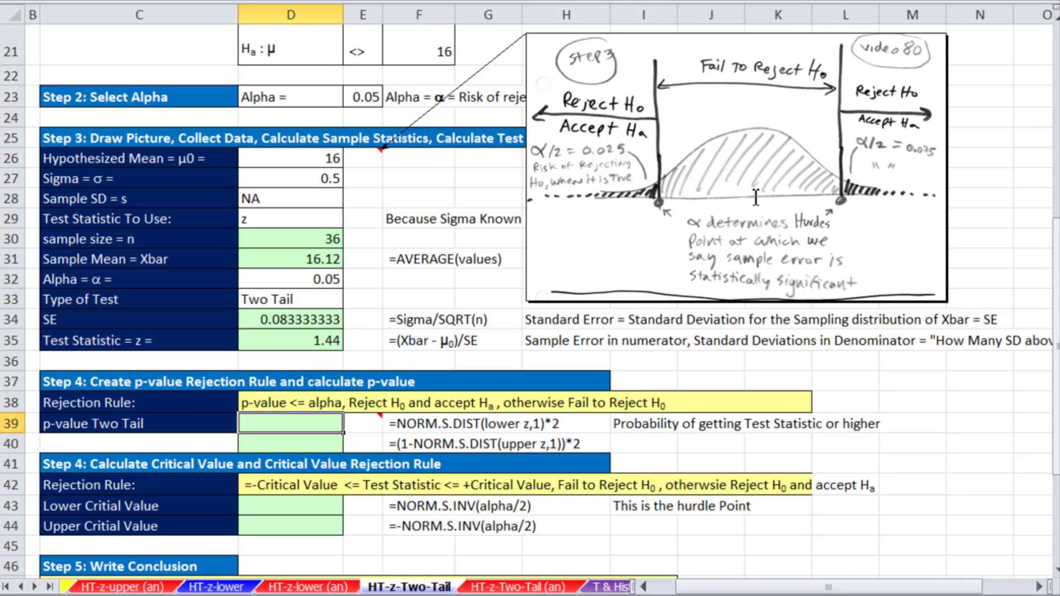
mouse_move(359, 426)
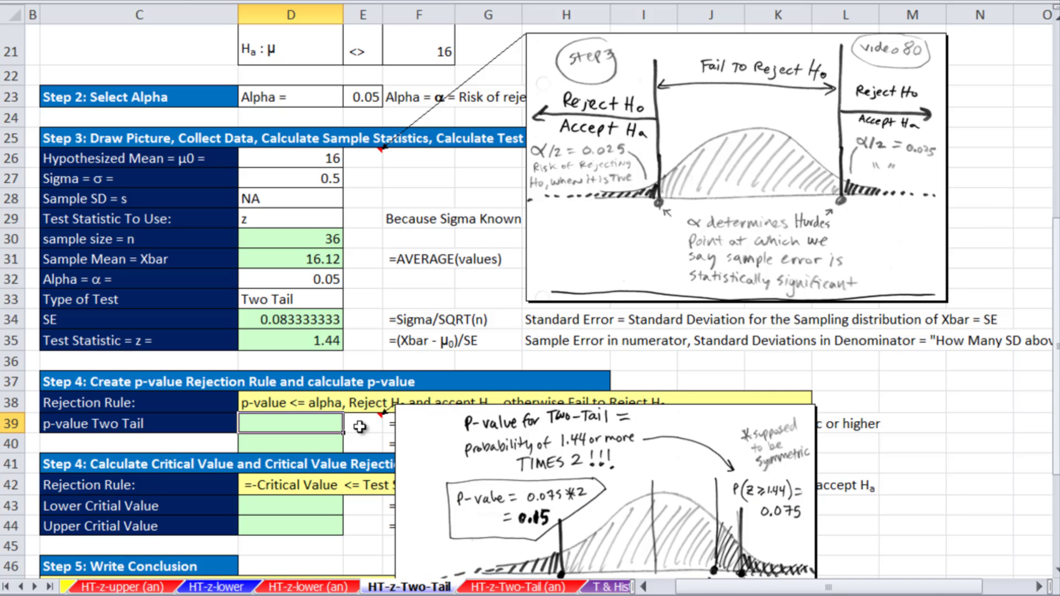
left_click(307, 444)
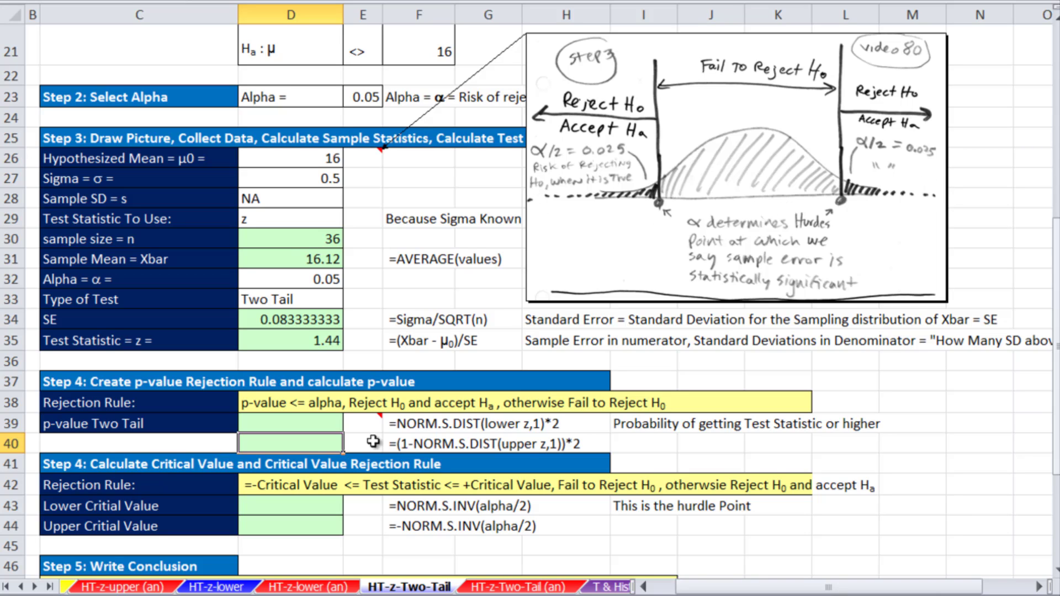
Enter the upper-tail probability =1-NORM.S.DIST(D35,1) in D40
type("=")
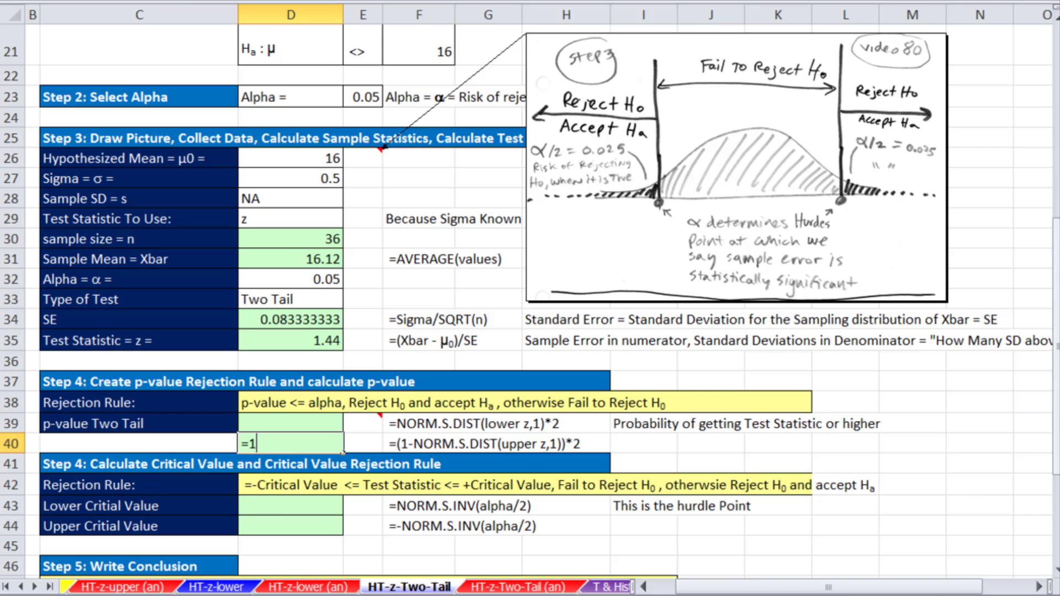
type("1-norm")
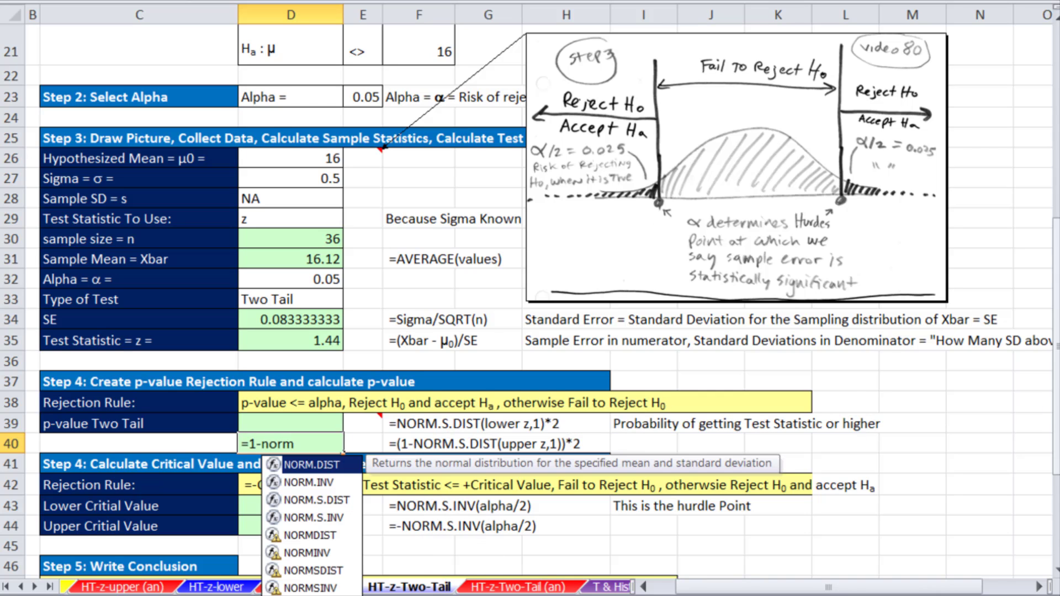
key("Down")
key("Down")
key("Tab")
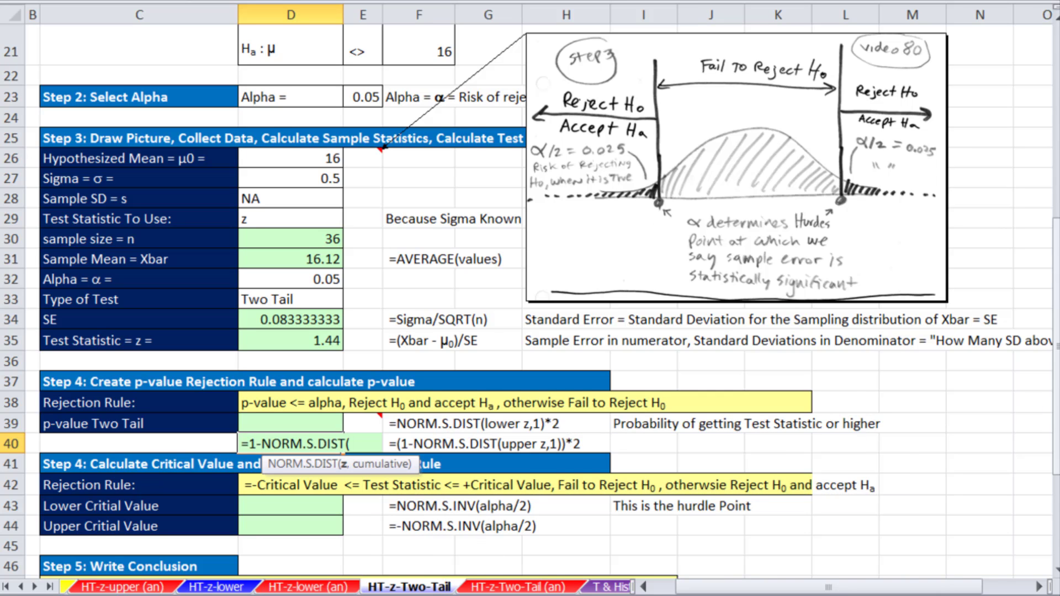
left_click(313, 338)
type(",")
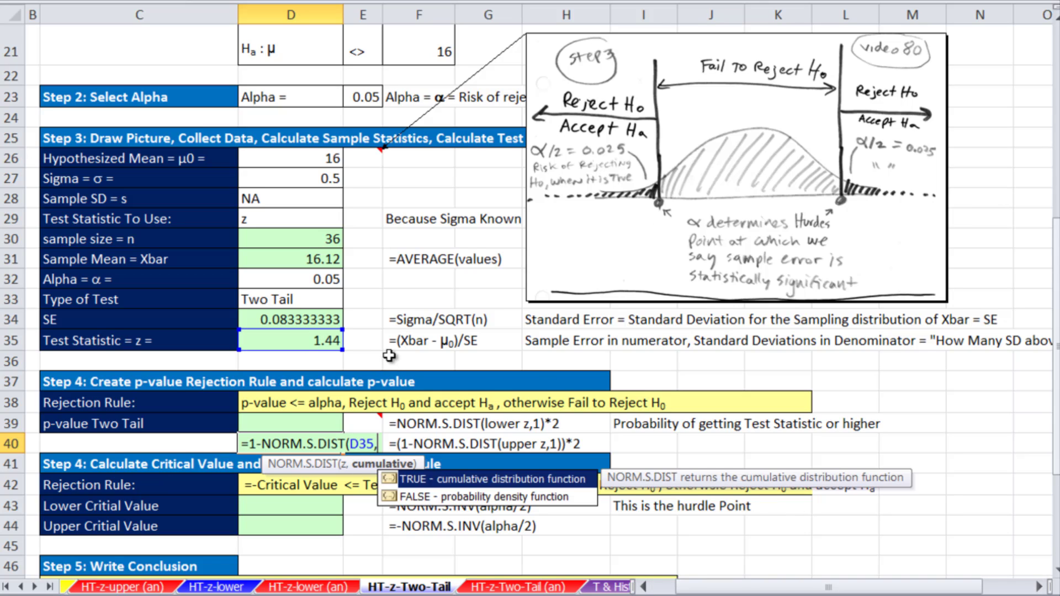
type("1)")
key("Return")
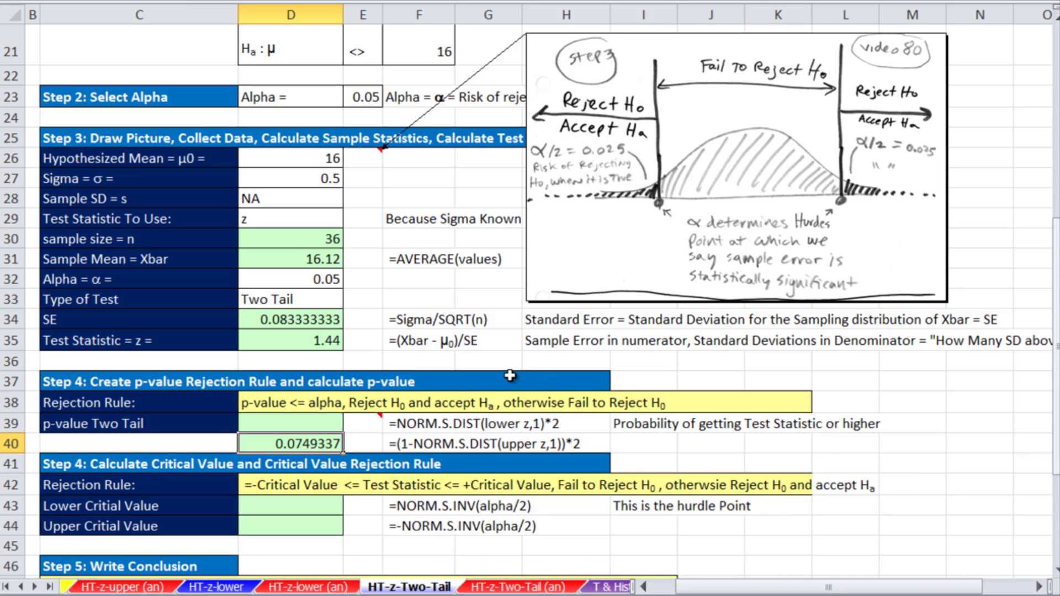
Change D40 to =(1-NORM.S.DIST(D35,1))*2 for a two-tail p-value of 0.149867399
double_click(317, 444)
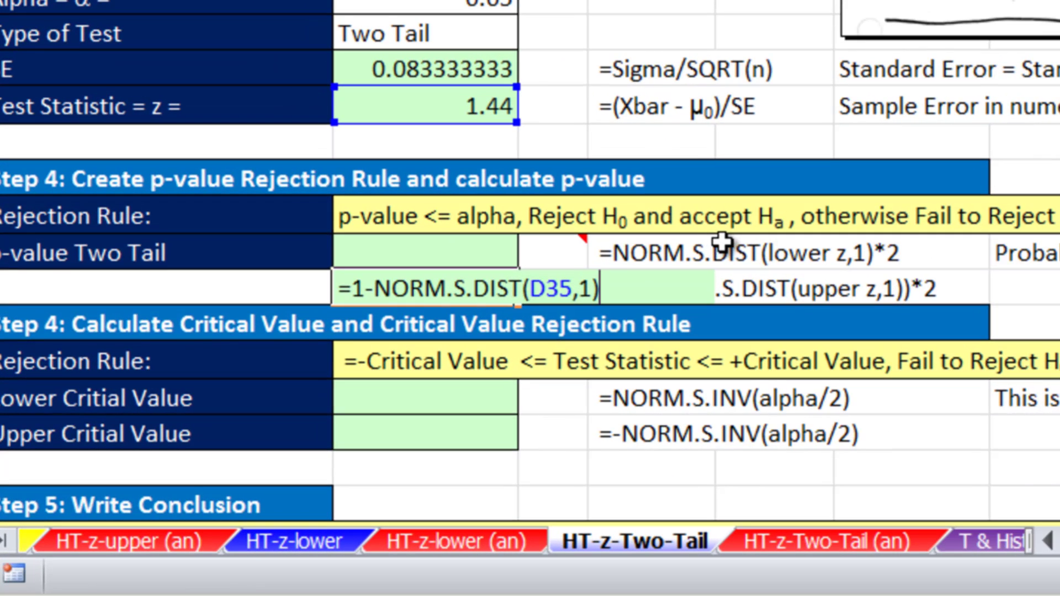
type("*2")
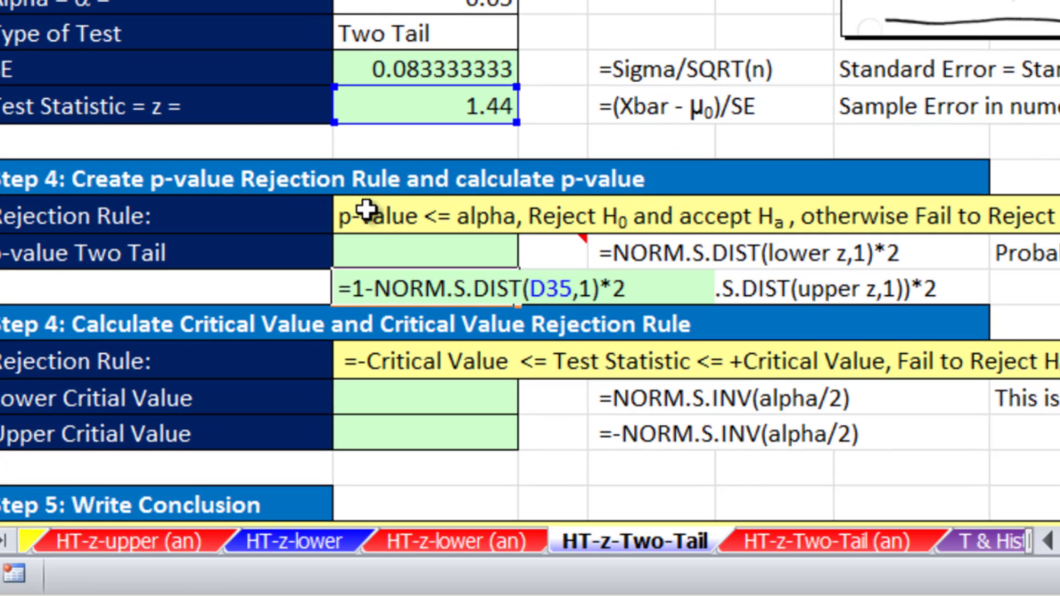
left_click(357, 281)
type("(")
left_click(608, 289)
type(")")
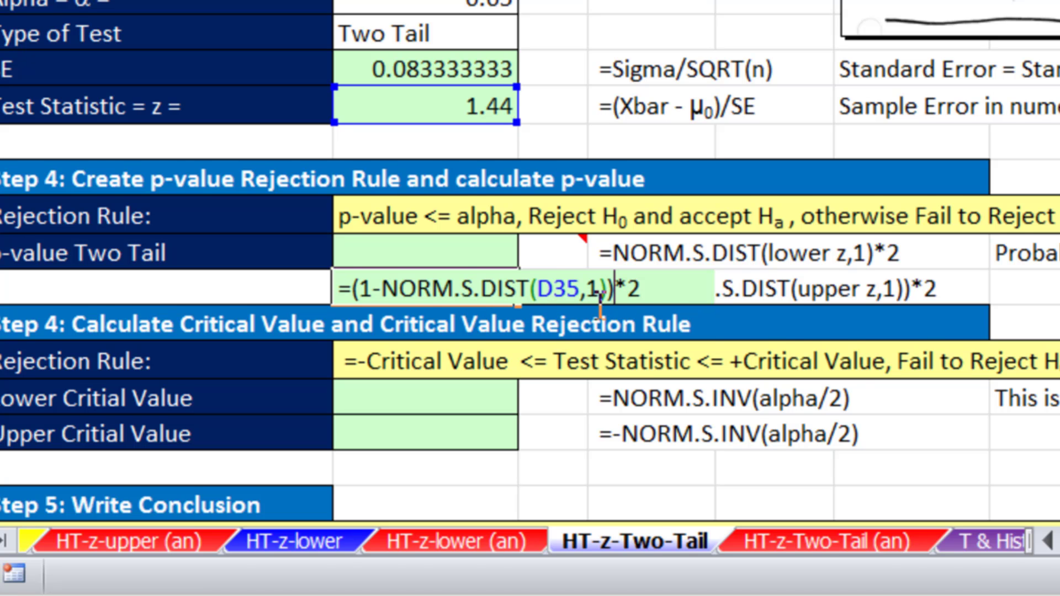
key("ctrl+Return")
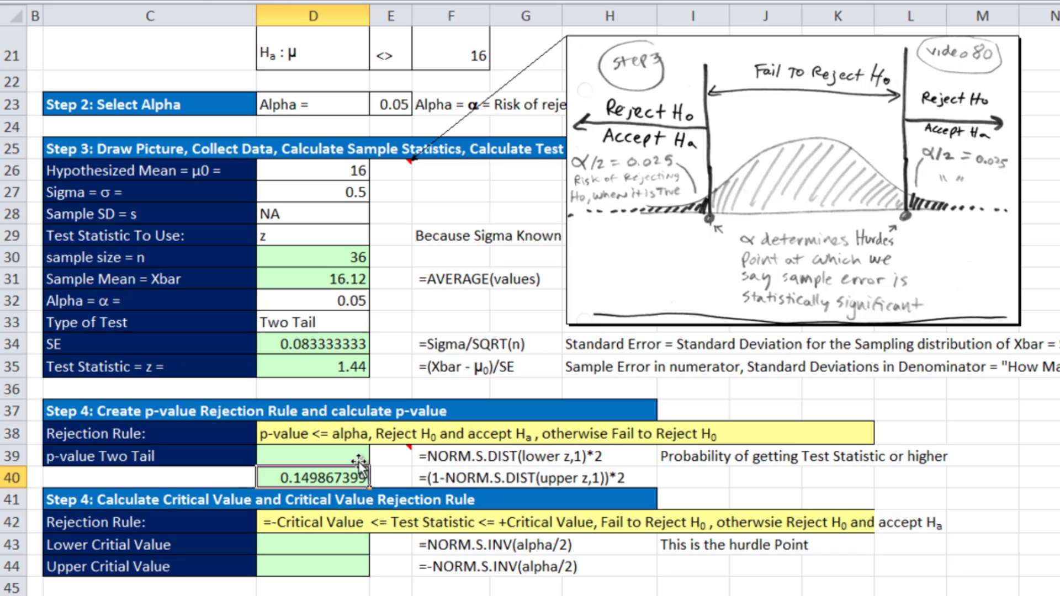
Enter =NORM.S.DIST(-D35,1)*2 in D39, giving a p-value of 0.149867399
left_click(354, 457)
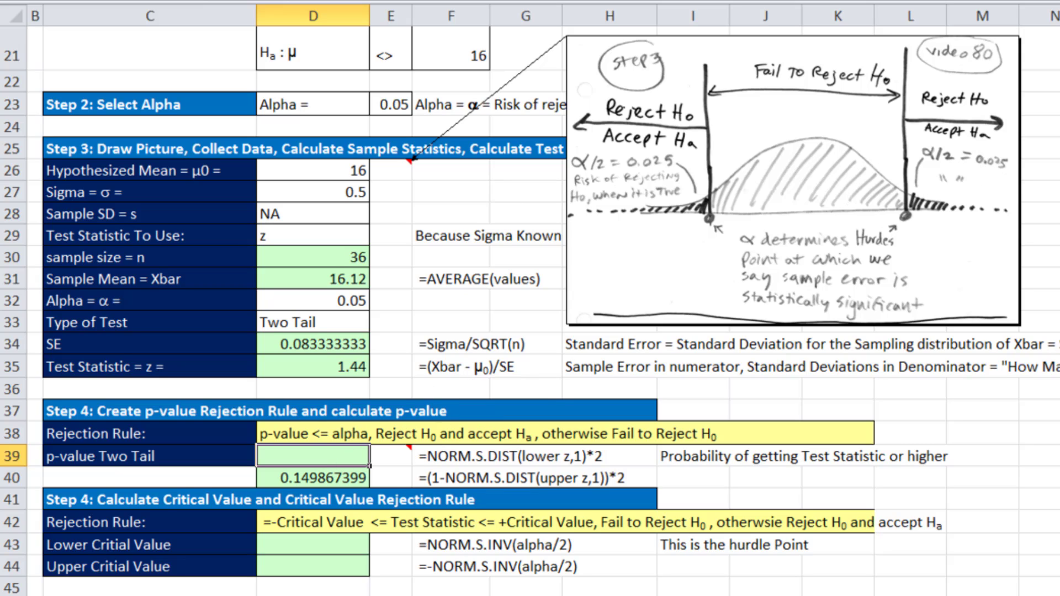
type("=")
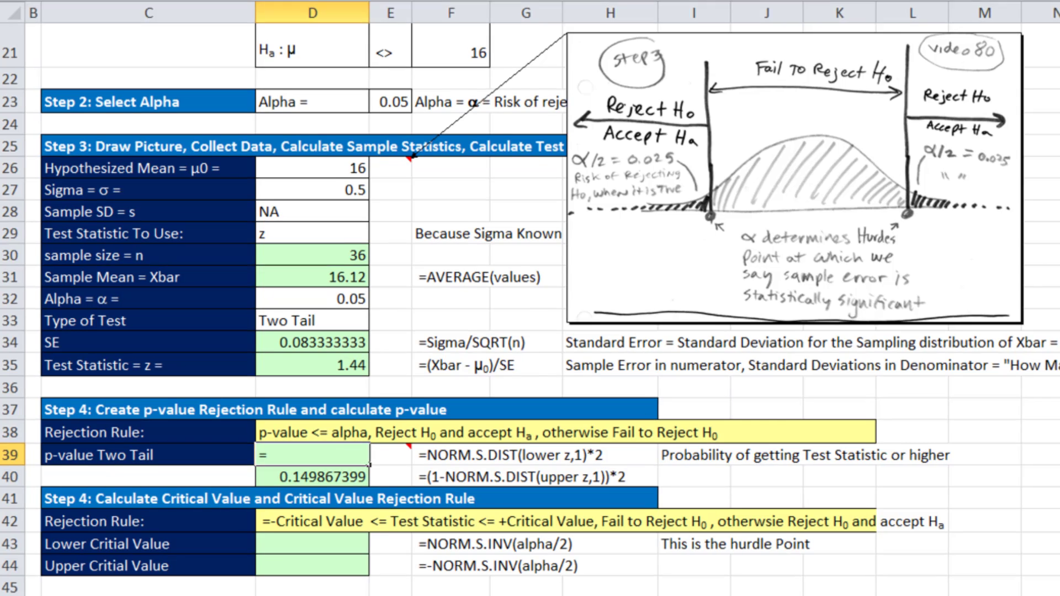
type("norm.s")
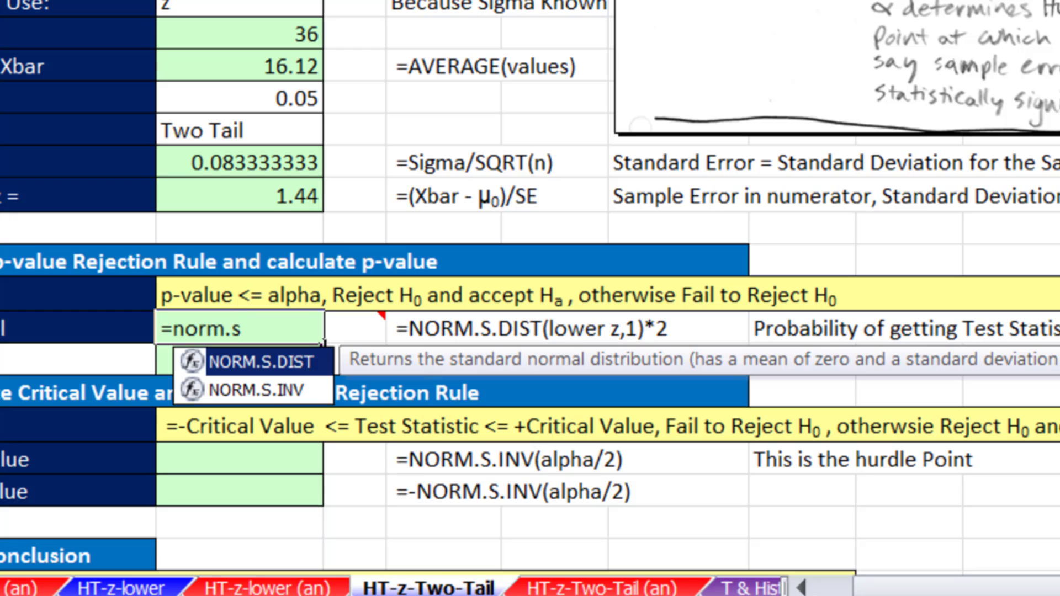
key("Tab")
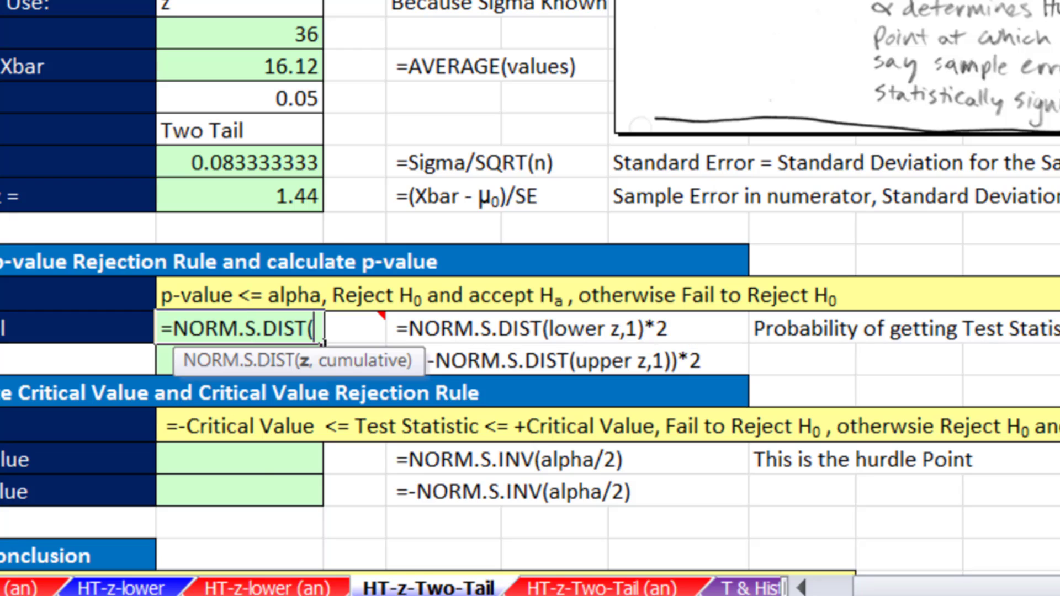
type("-")
left_click(284, 196)
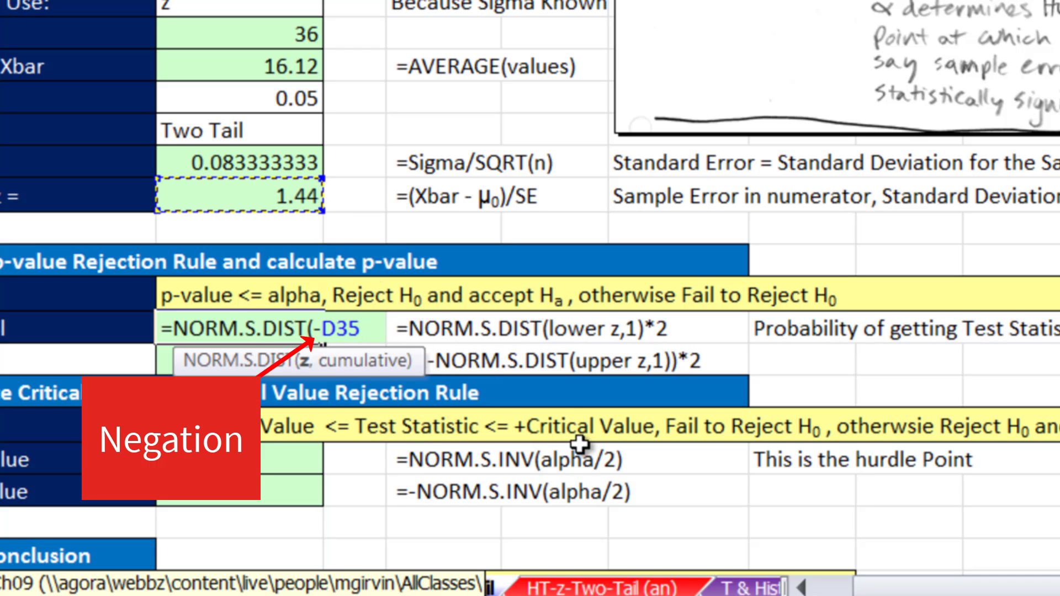
type(",1")
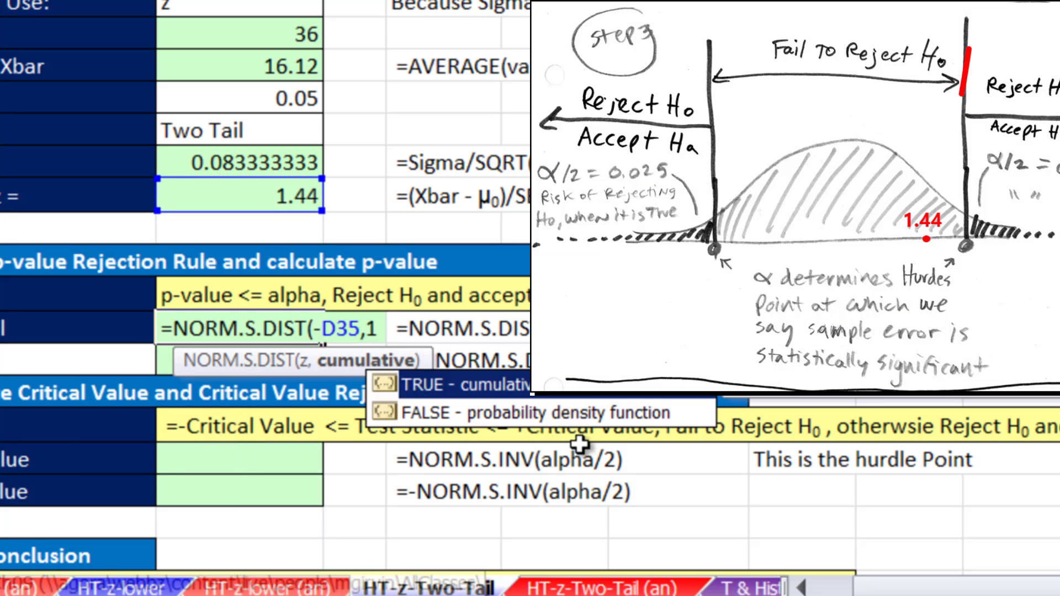
type(")")
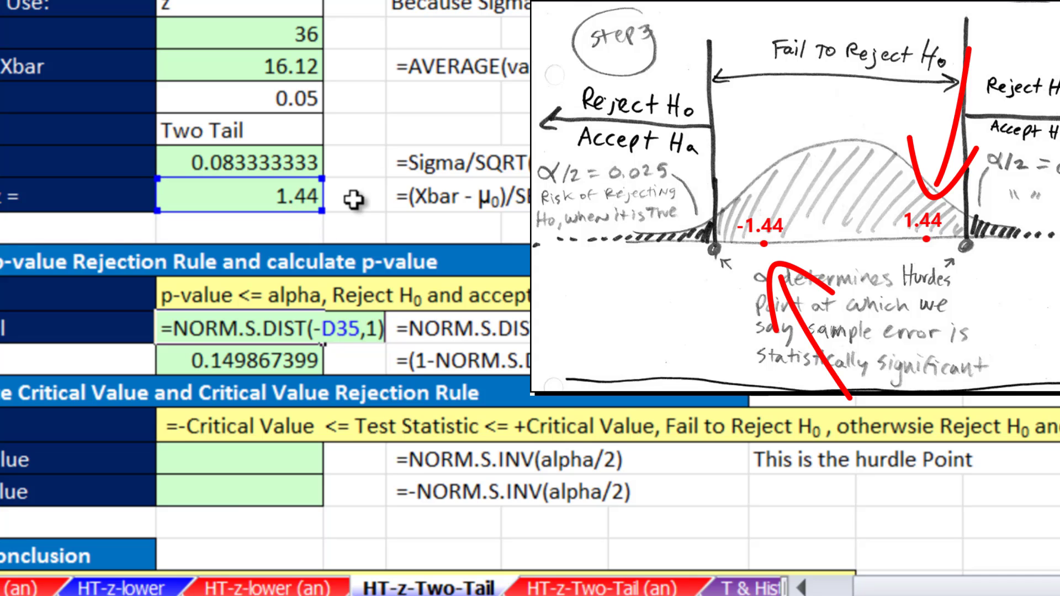
key("ctrl+Return")
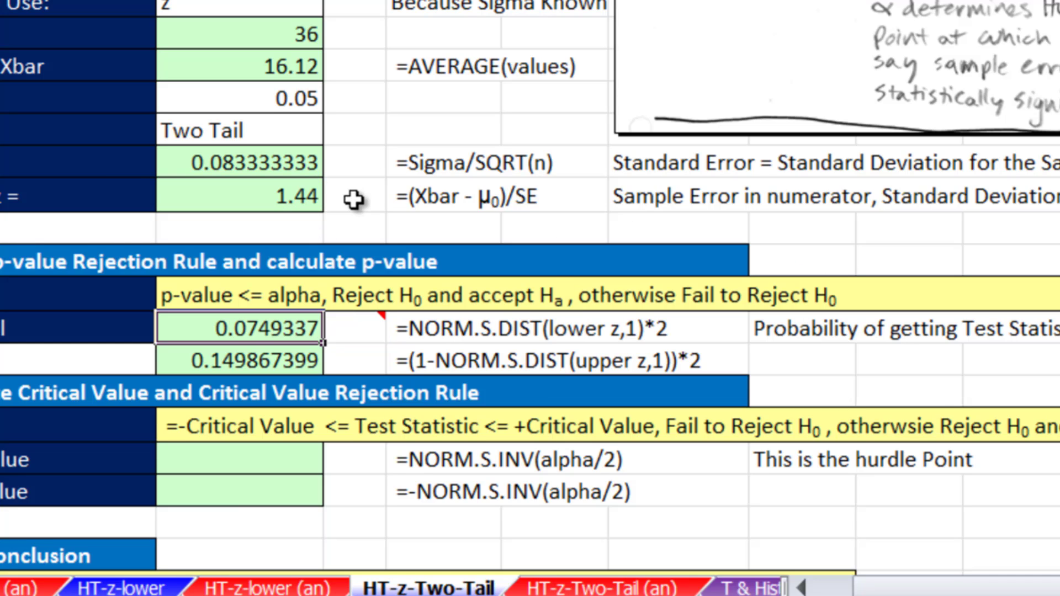
double_click(260, 327)
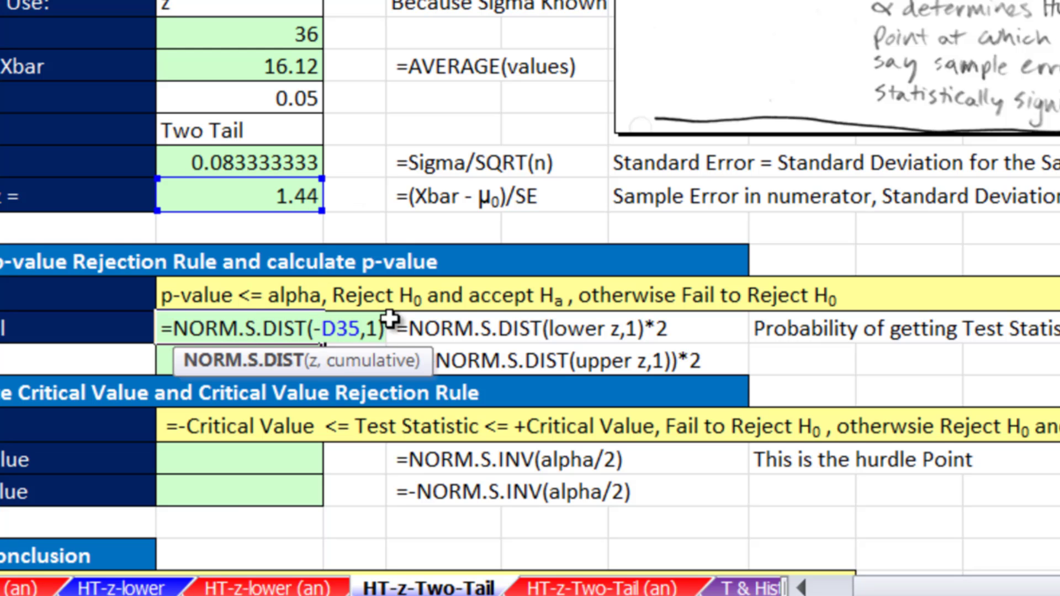
type("*2")
key("ctrl+Return")
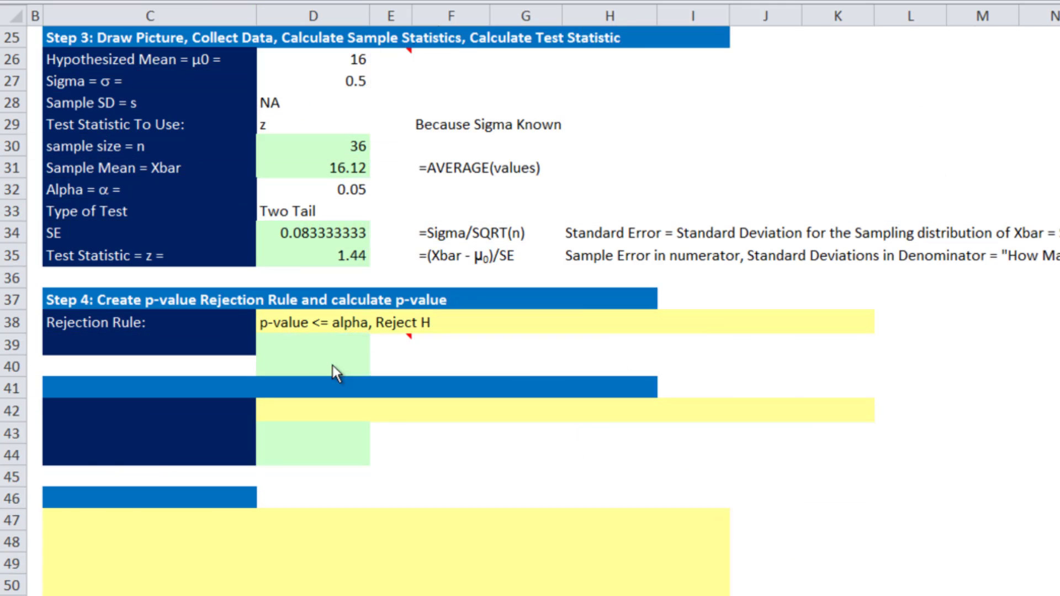
Enter the lower critical value =NORM.S.INV(D32/2) in D43, giving -1.959963985
key("Down")
key("Down")
key("Down")
key("Down")
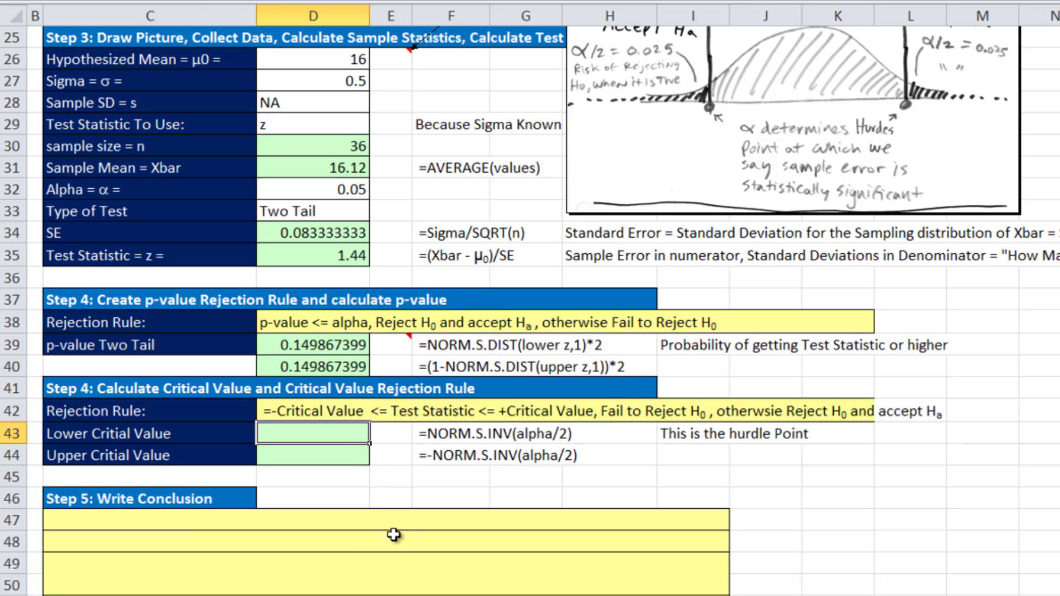
type("=norm")
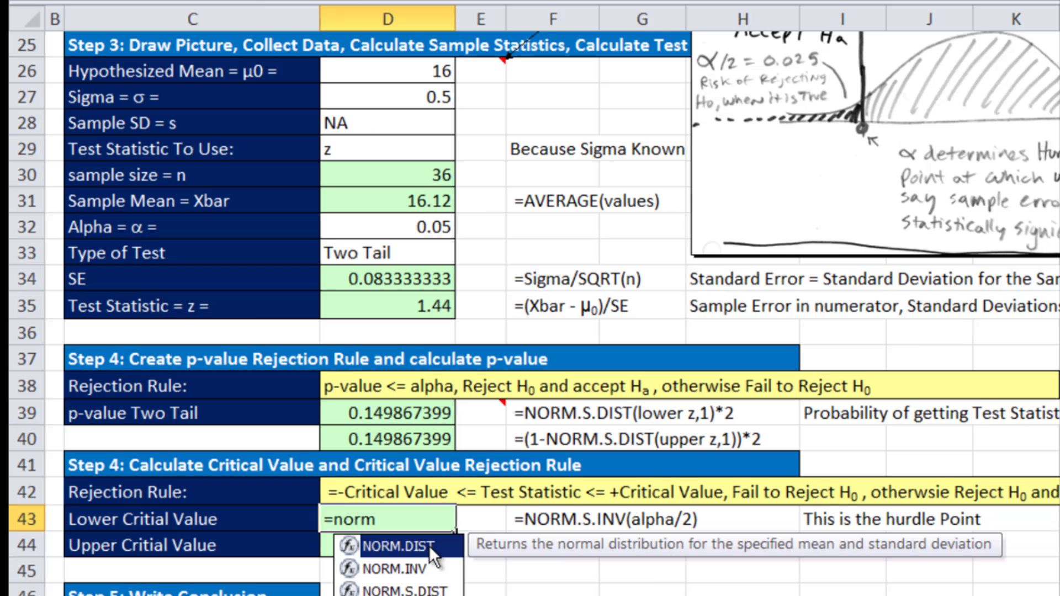
type(".s")
key("Down")
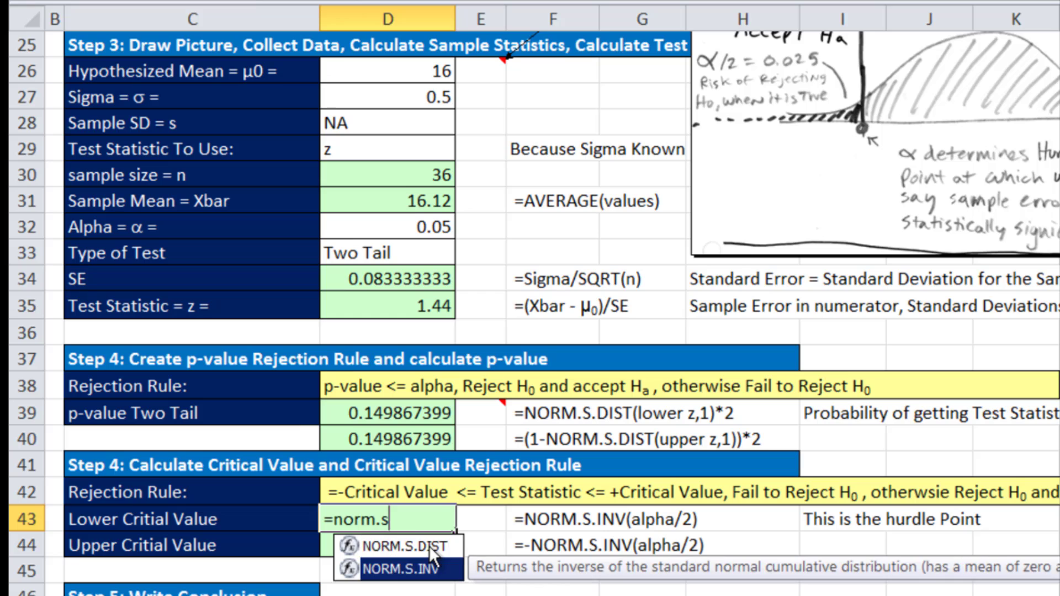
key("Tab")
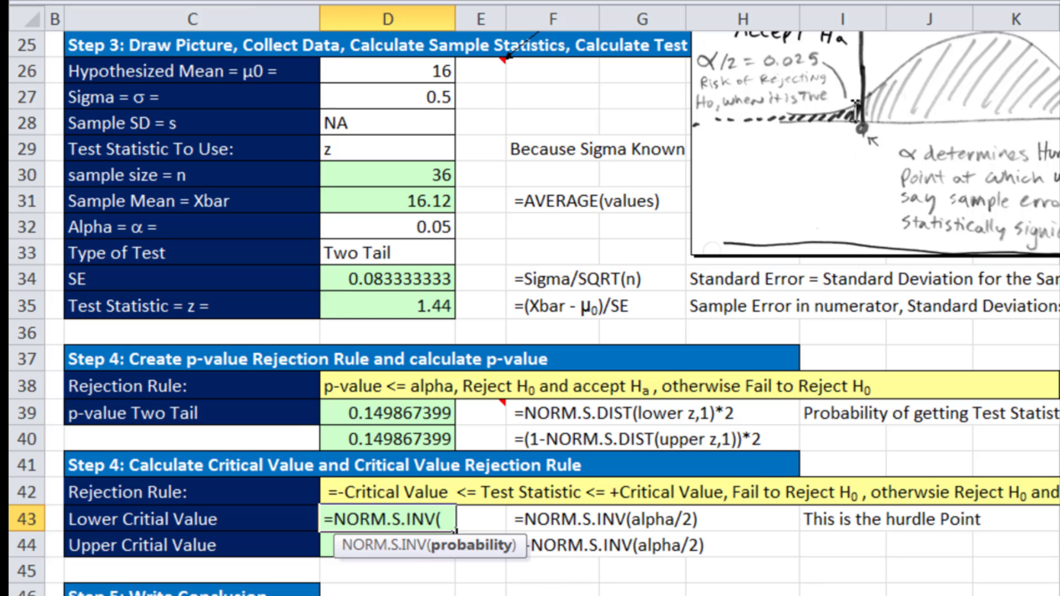
left_click(382, 226)
type("/2")
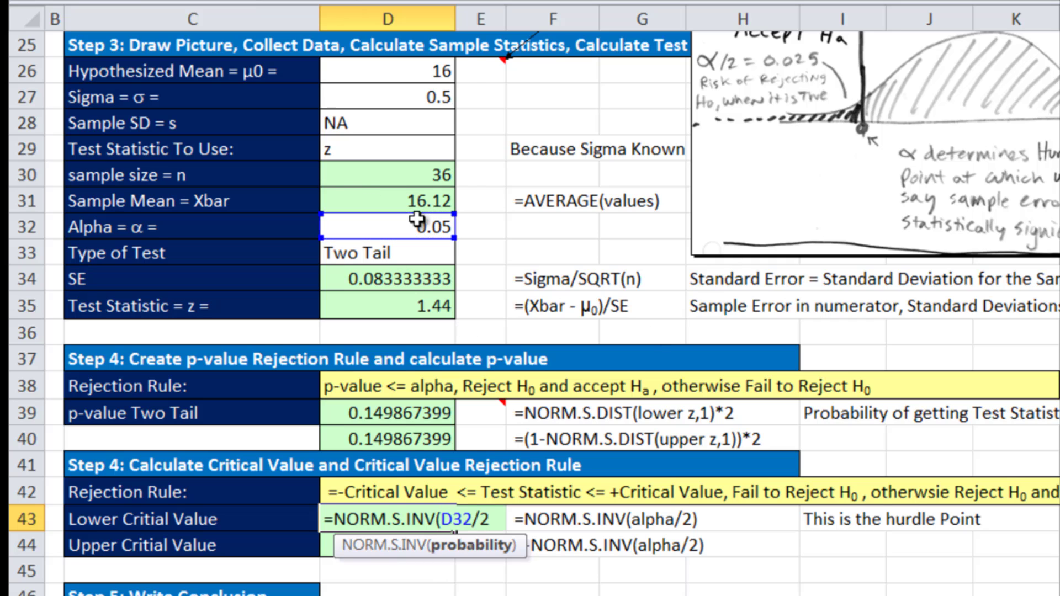
type(")")
key("ctrl+Return")
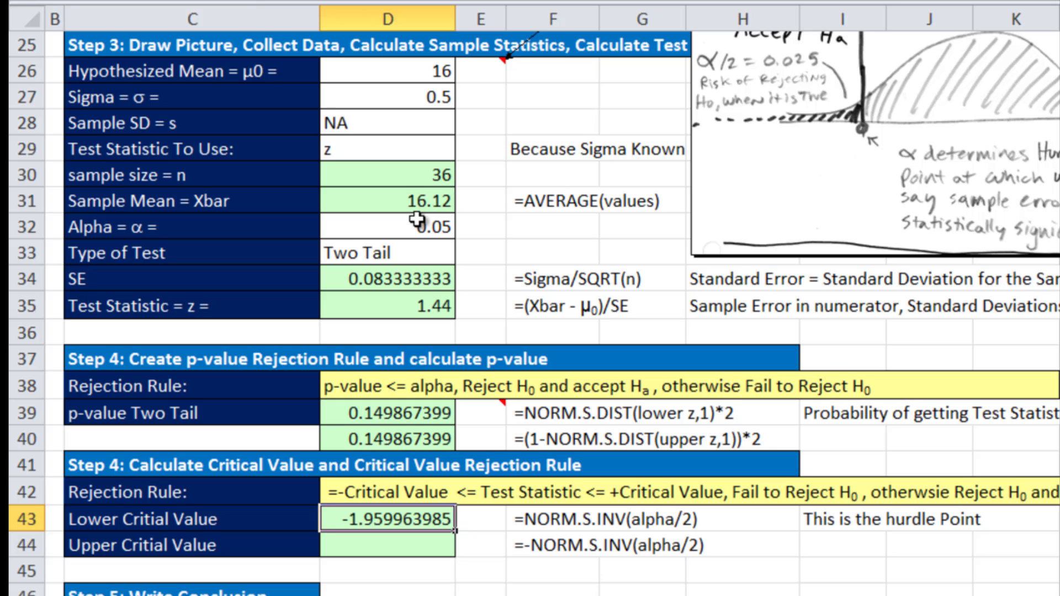
Set the upper critical value in D44 to =-D43
key("Down")
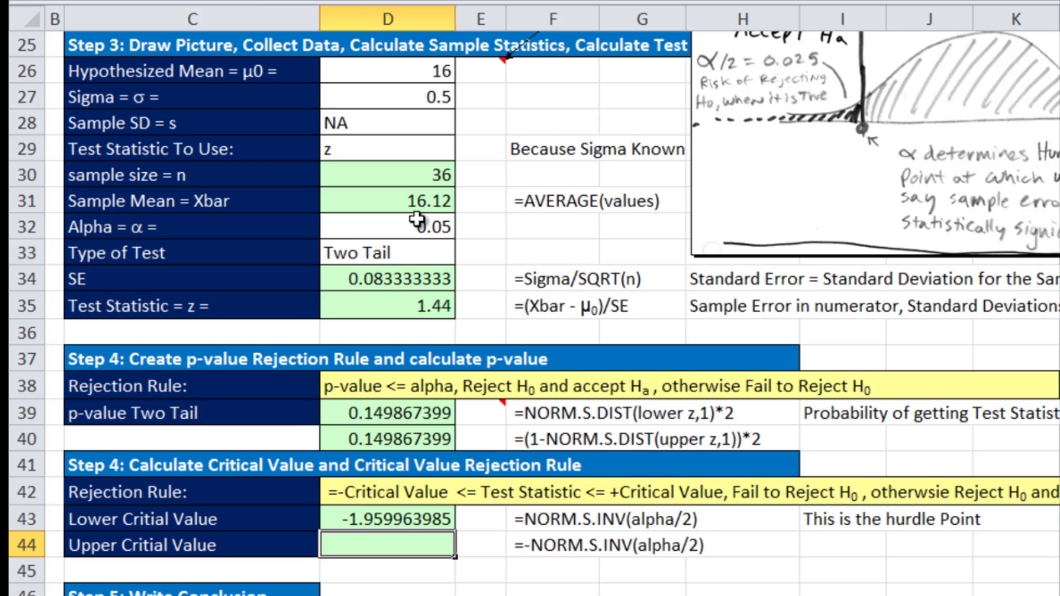
type("=-")
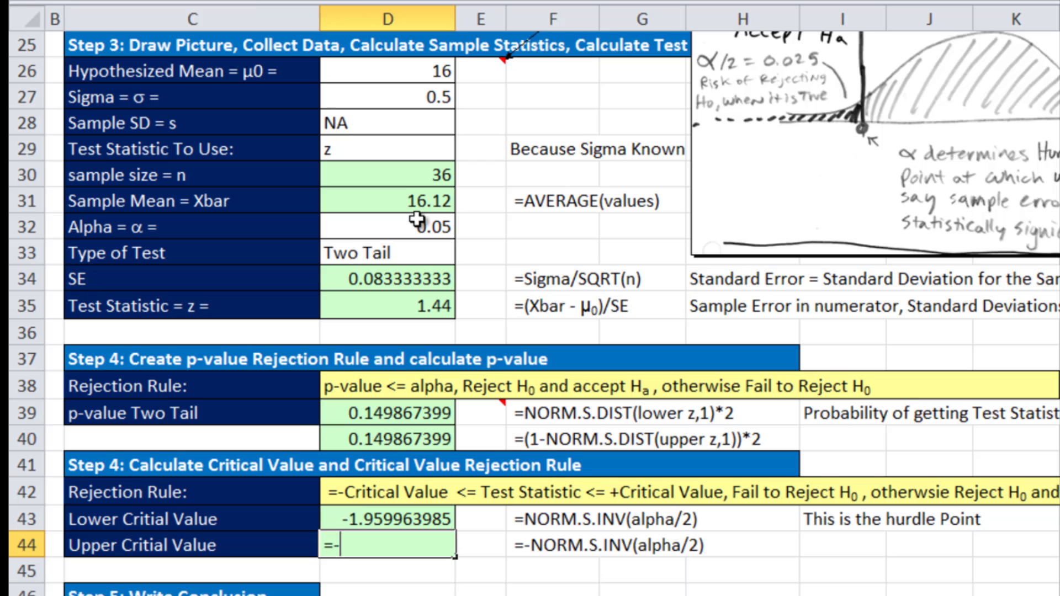
key("Escape")
type("-")
left_click(407, 519)
key("ctrl+Return")
key("F2")
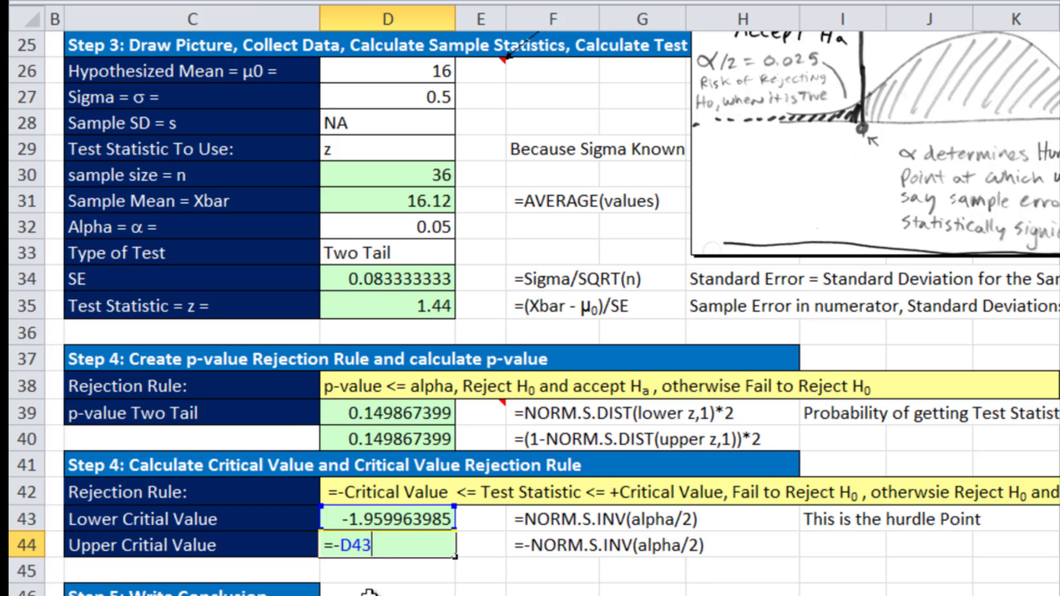
Display every cell comment so the hand-drawn two-tail sketch shows
left_click(740, 572)
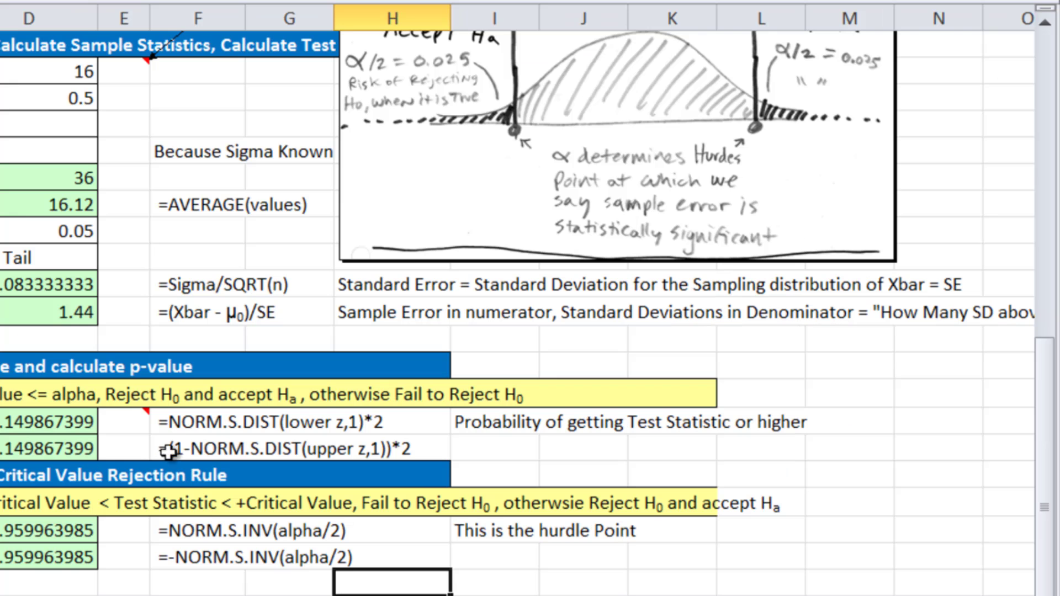
right_click(138, 419)
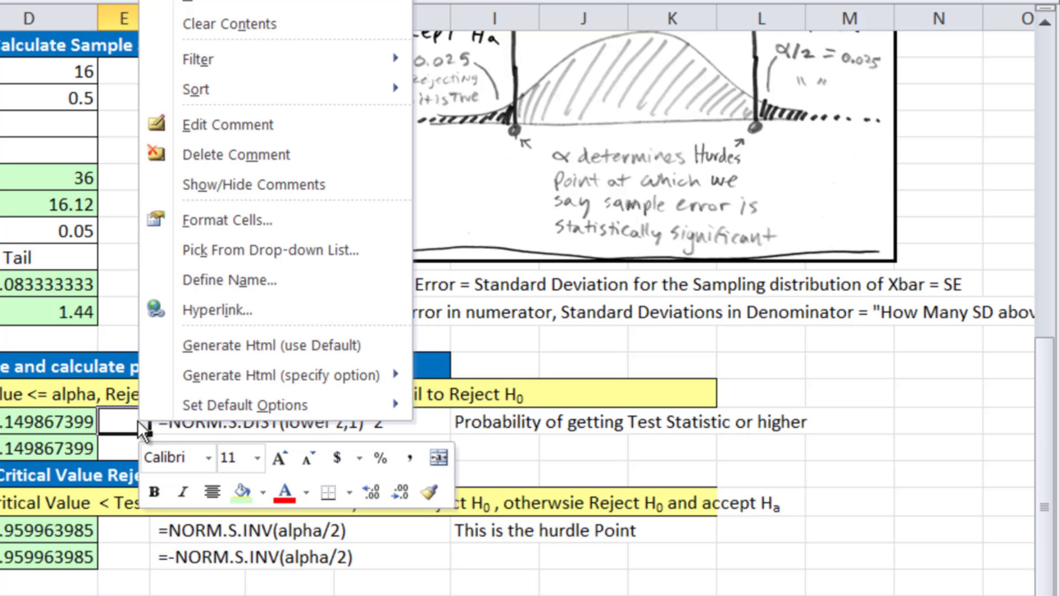
left_click(237, 185)
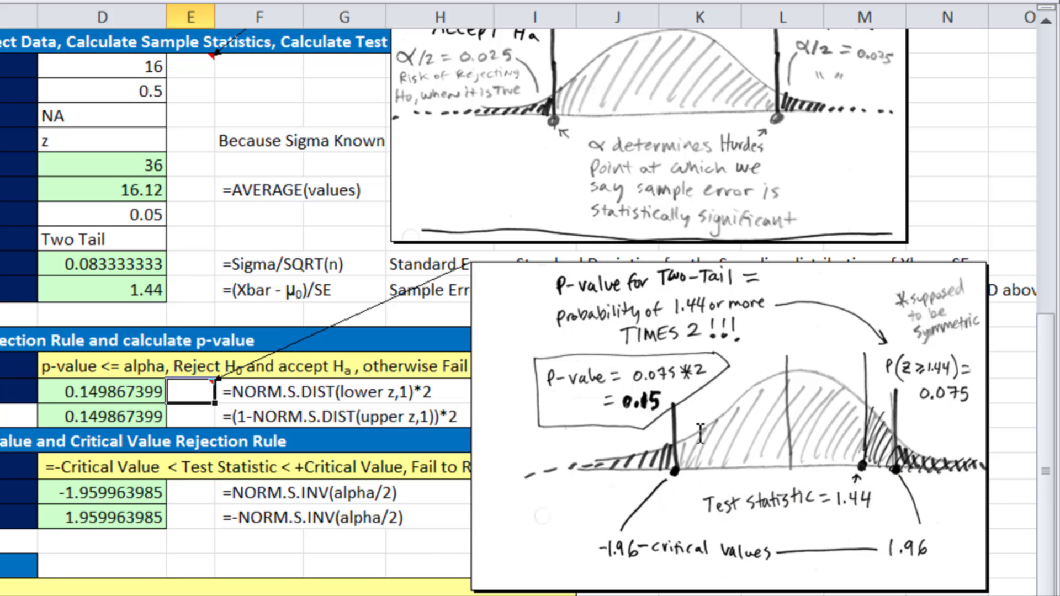
scroll(533, 593, "down", 2)
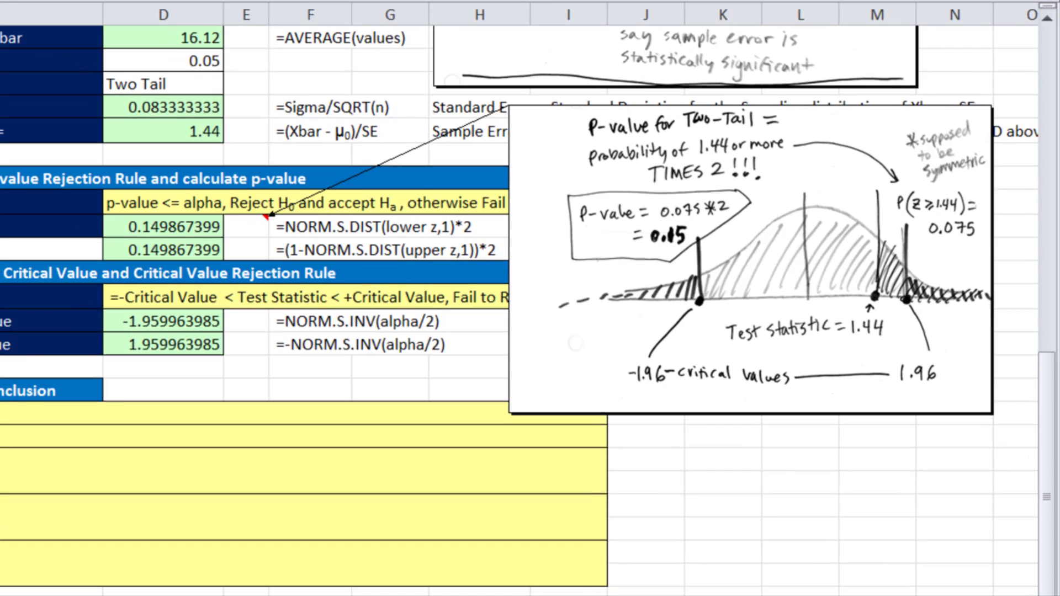
Select the first conclusion row under Step 5: Write Conclusion
left_click(37, 323)
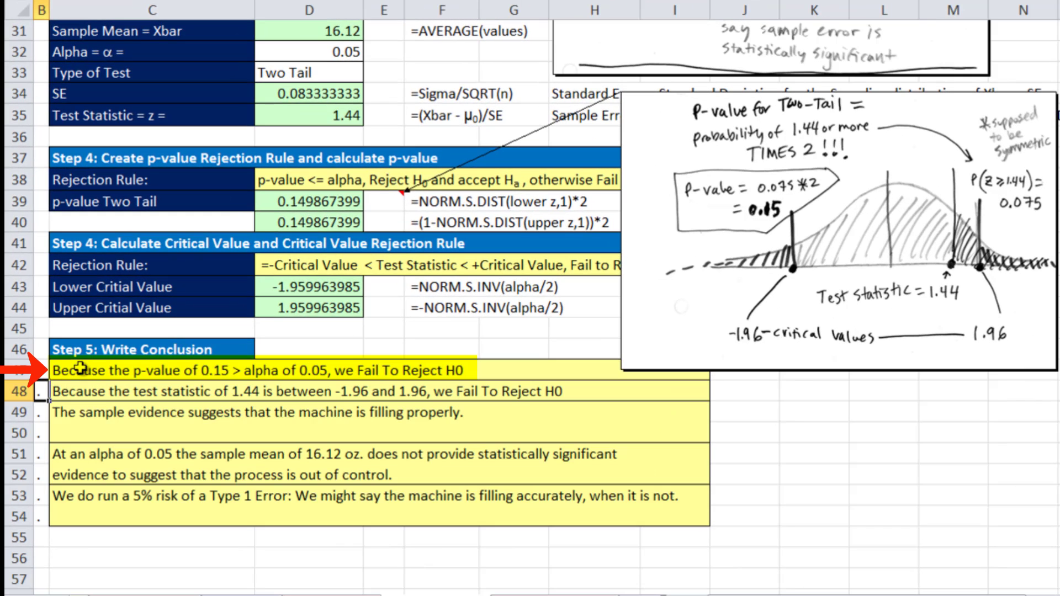